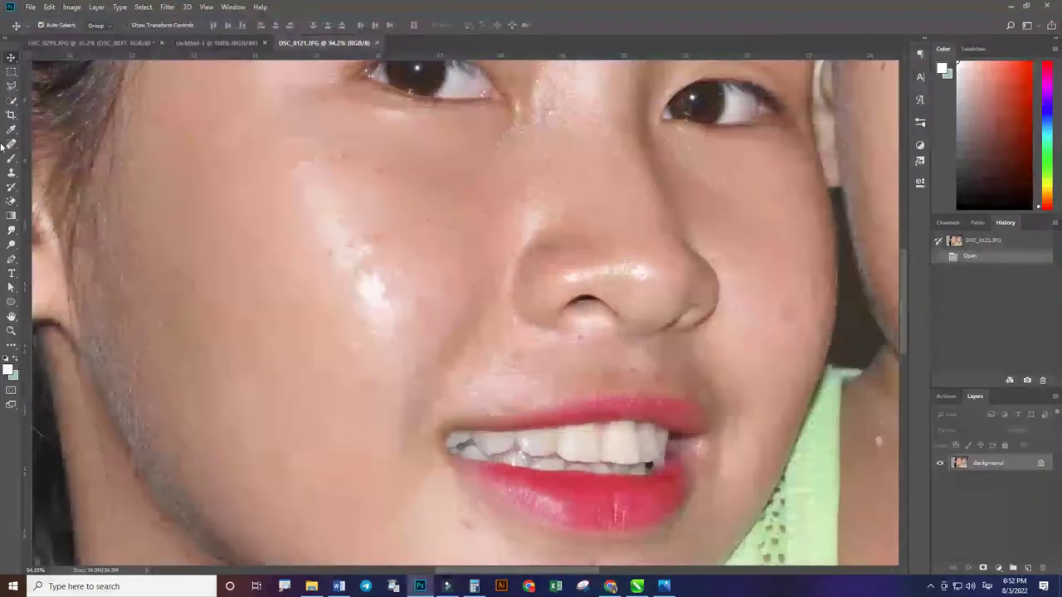
- Spot-heal the blemishes on the woman's cheek and chin
drag(399, 278, 365, 264)
click(390, 293)
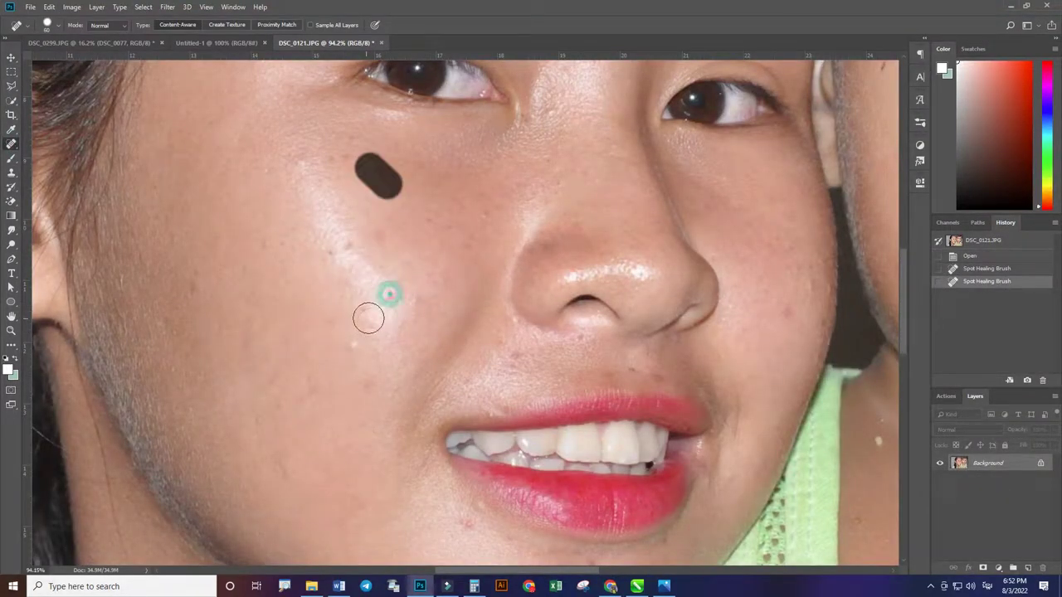
mouse_move(473, 519)
mouse_down()
mouse_move(450, 509)
mouse_move(569, 526)
mouse_up()
scroll(465, 498, down, 2)
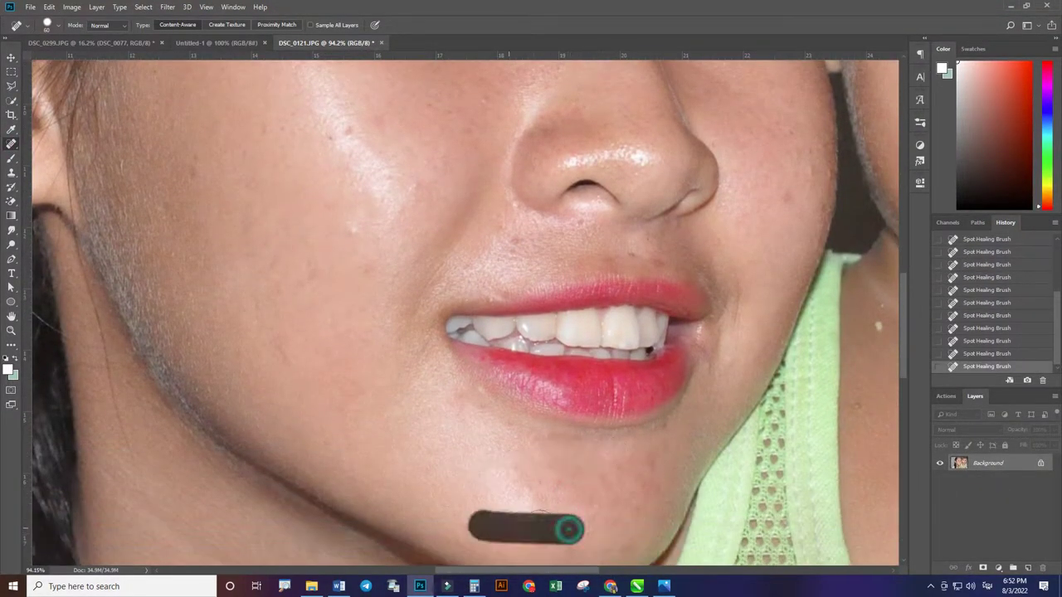
scroll(503, 496, up, 5)
- Spot-heal the spot between her eyes and the blemishes around her mouth
scroll(503, 496, down, 3)
drag(569, 273, 612, 246)
scroll(385, 414, down, 3)
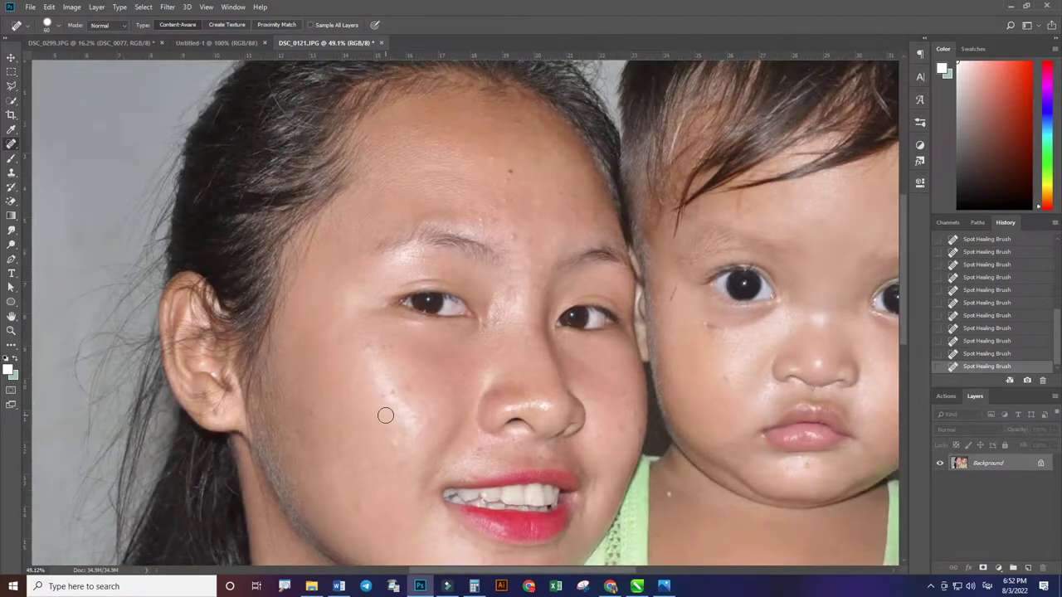
drag(581, 213, 473, 391)
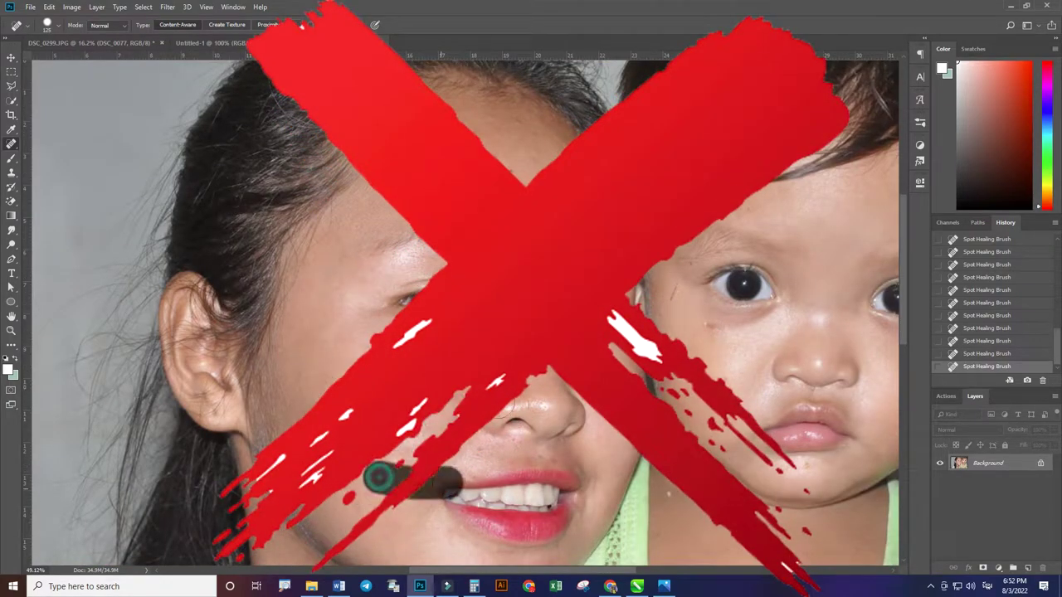
drag(379, 474, 450, 486)
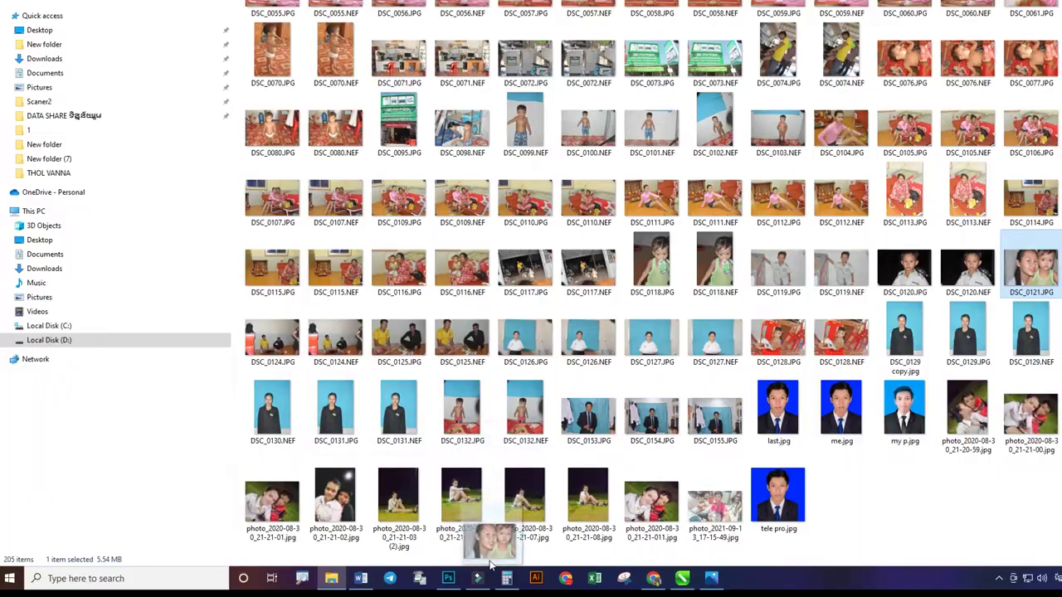
- Drag DSC_0121.JPG from File Explorer into Photoshop
click(448, 578)
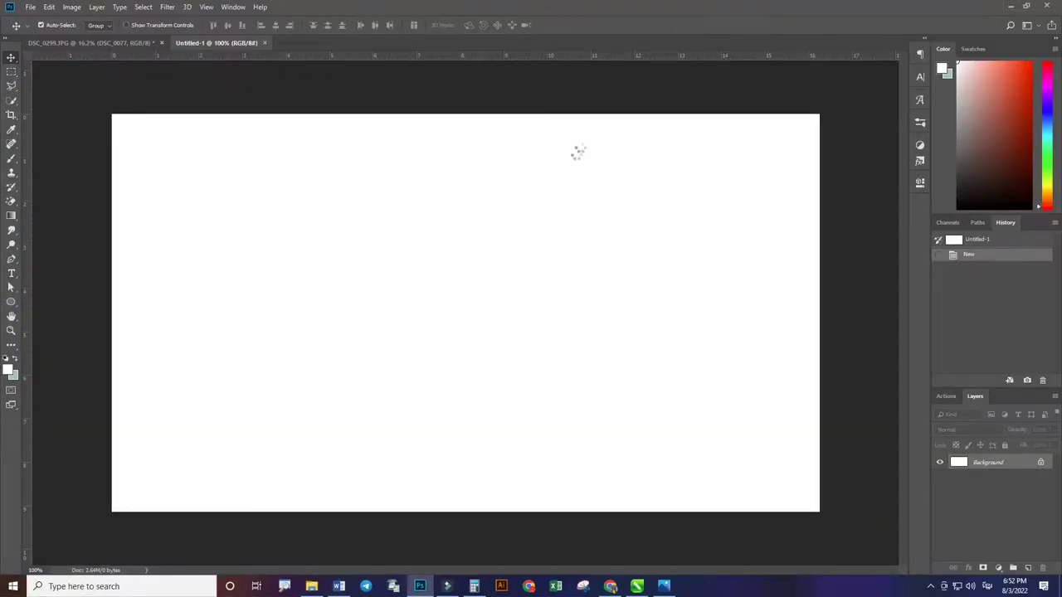
- Select the Spot Healing Brush (J) and fit DSC_0121.JPG on screen (Ctrl+0)
scroll(440, 301, up, 3)
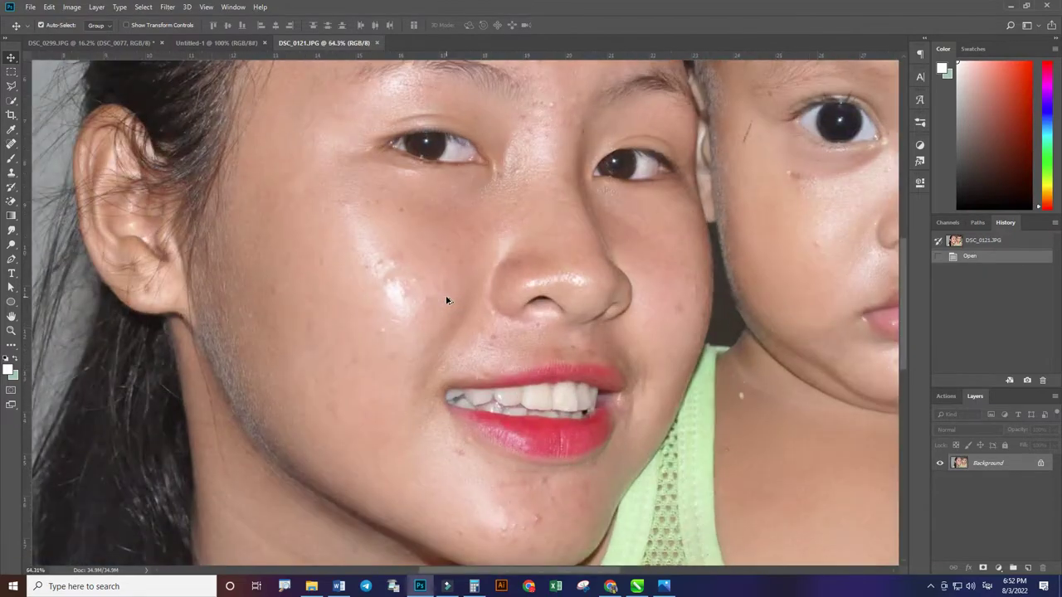
scroll(446, 300, up, 2)
key(j)
key(ctrl+0)
scroll(478, 217, up, 2)
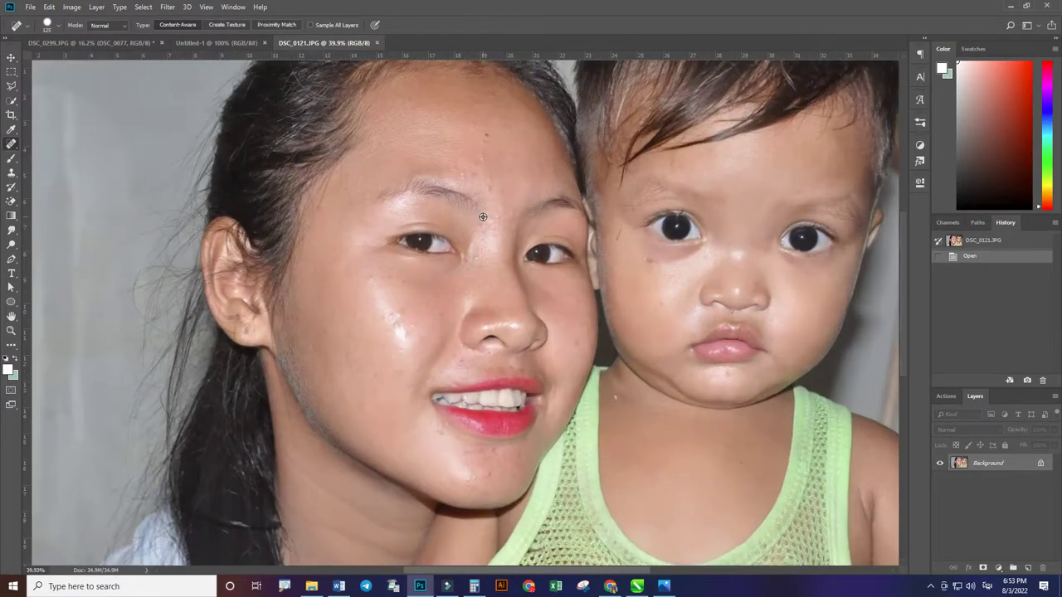
scroll(479, 217, up, 2)
scroll(482, 216, up, 1)
scroll(482, 216, down, 3)
scroll(482, 216, down, 1)
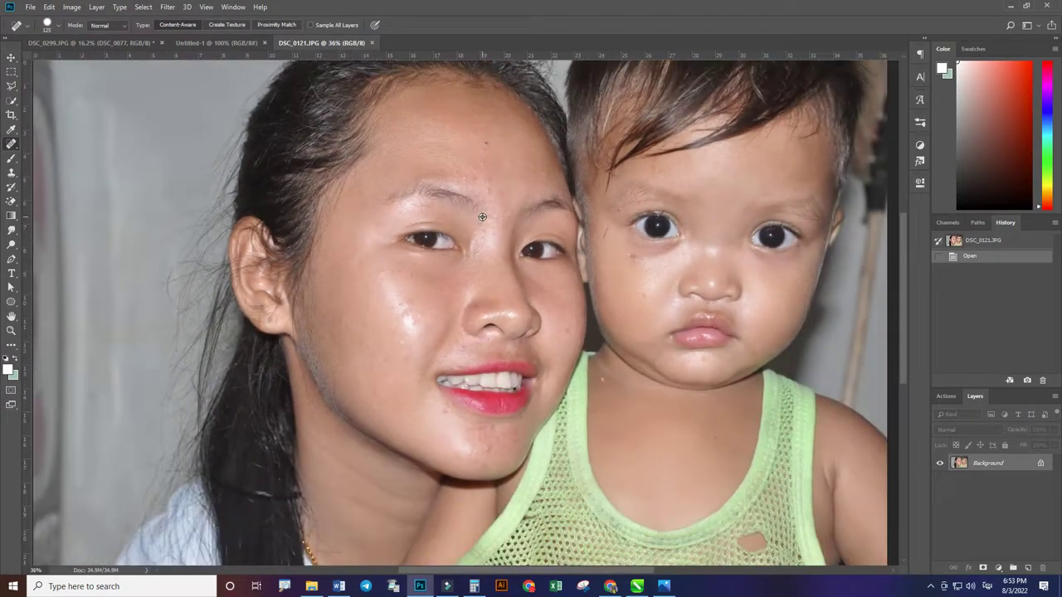
scroll(482, 217, down, 2)
scroll(482, 216, up, 1)
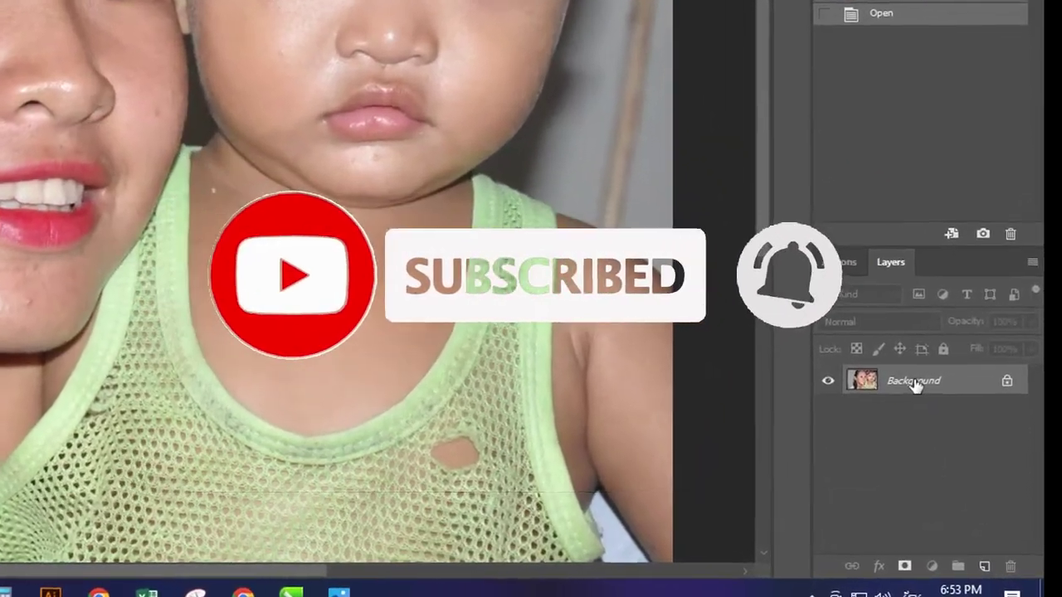
- Duplicate the Background layer into a new Background copy layer
right_click(920, 397)
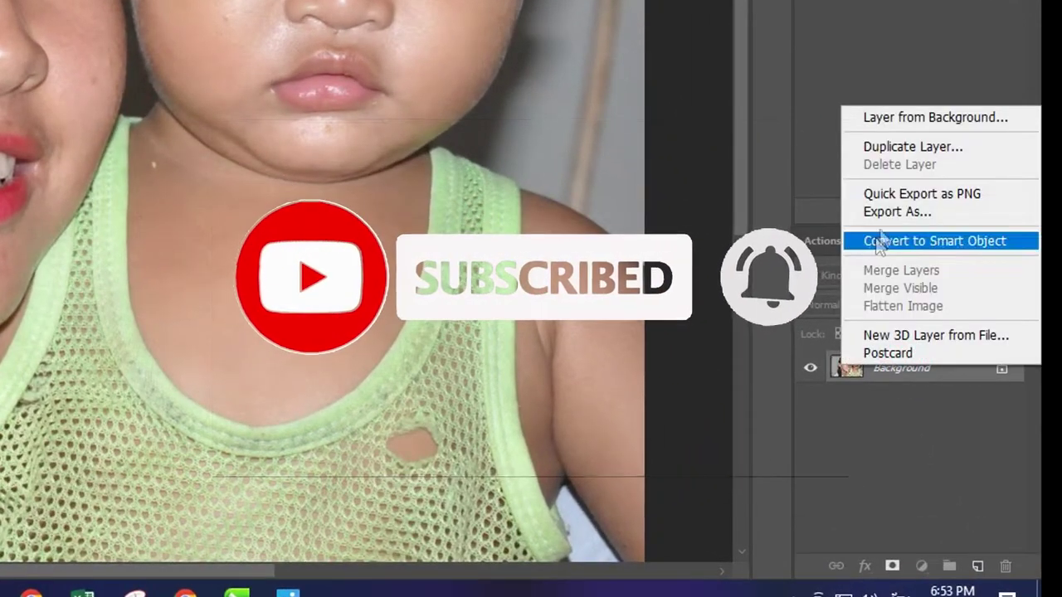
click(914, 147)
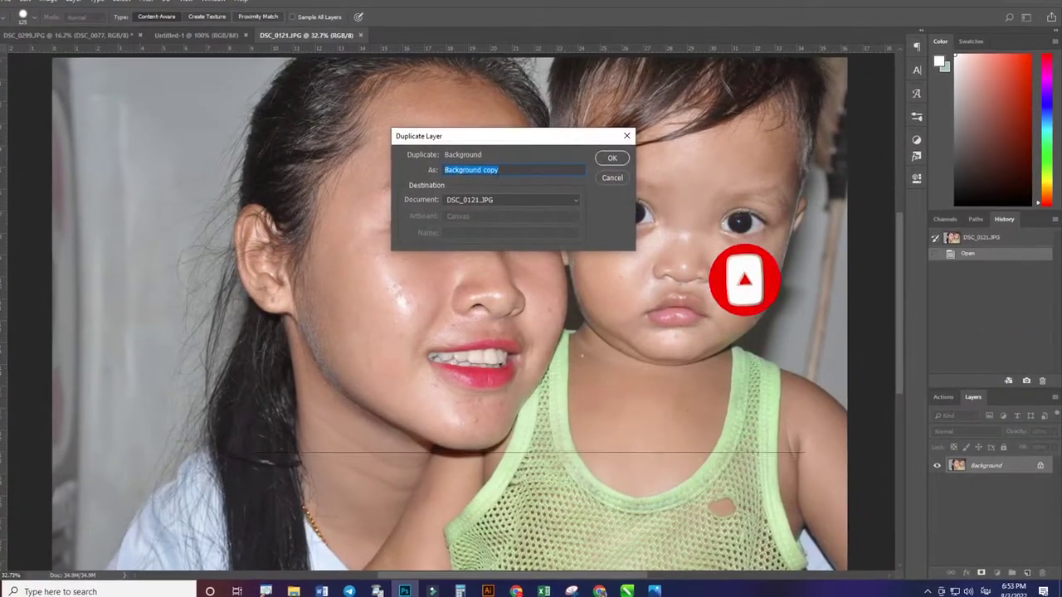
click(605, 154)
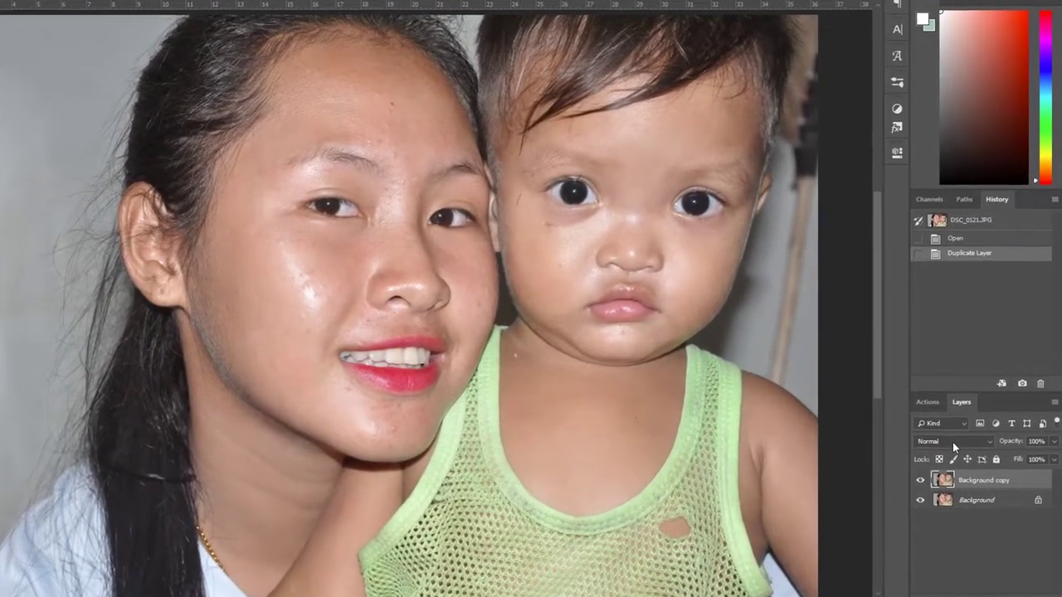
click(960, 438)
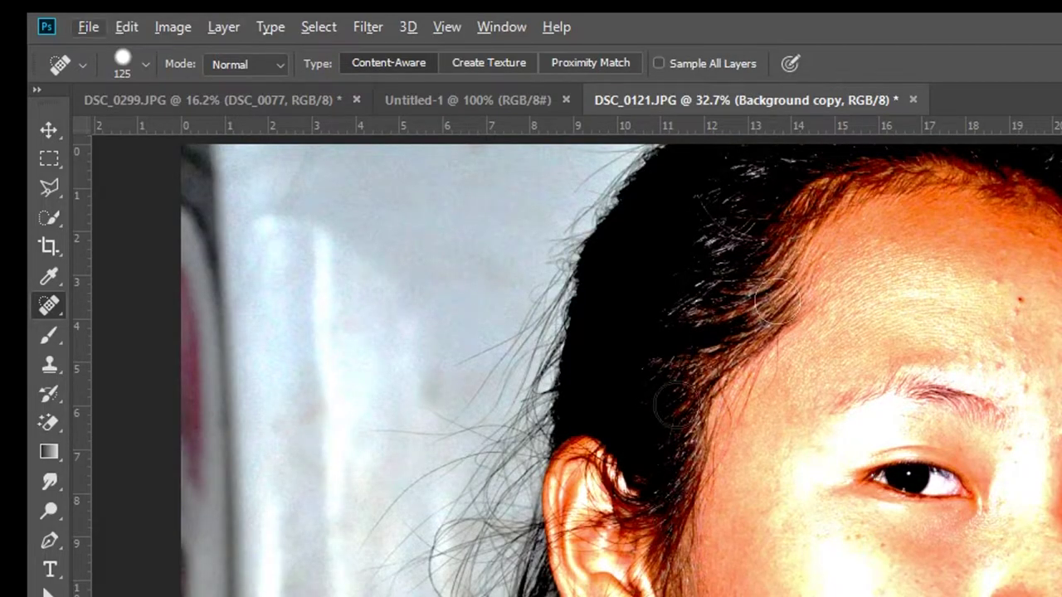
- Put Background copy in Vivid Light mode and invert it, turning the canvas flat grey
click(174, 27)
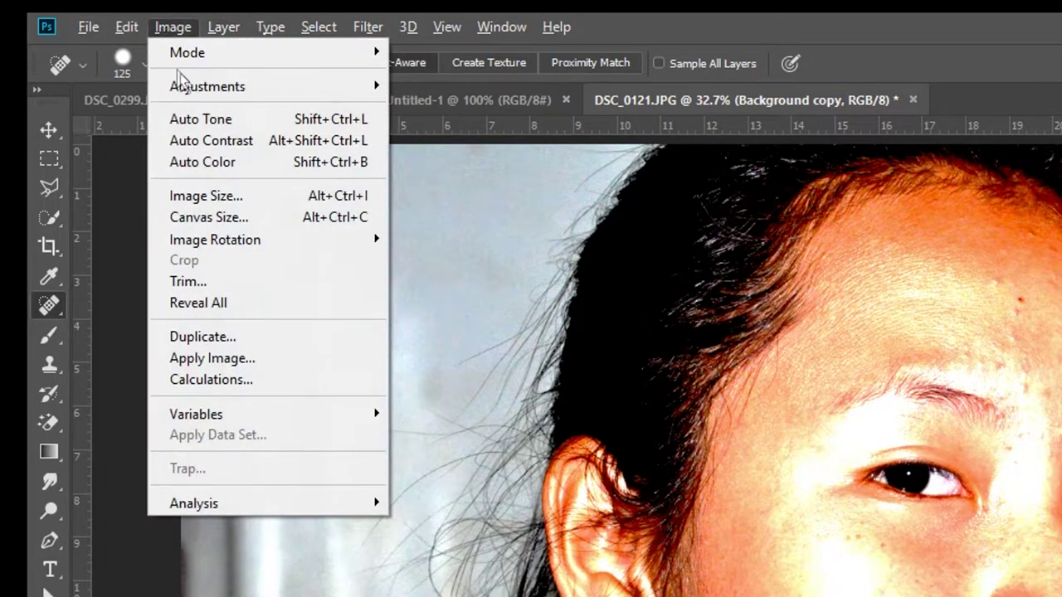
mouse_move(188, 71)
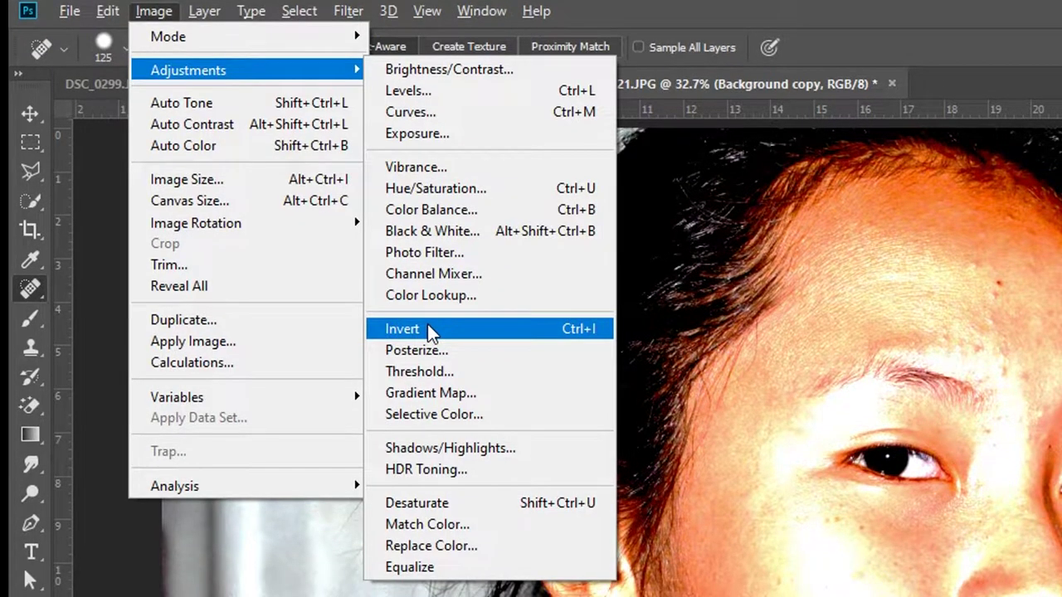
click(427, 329)
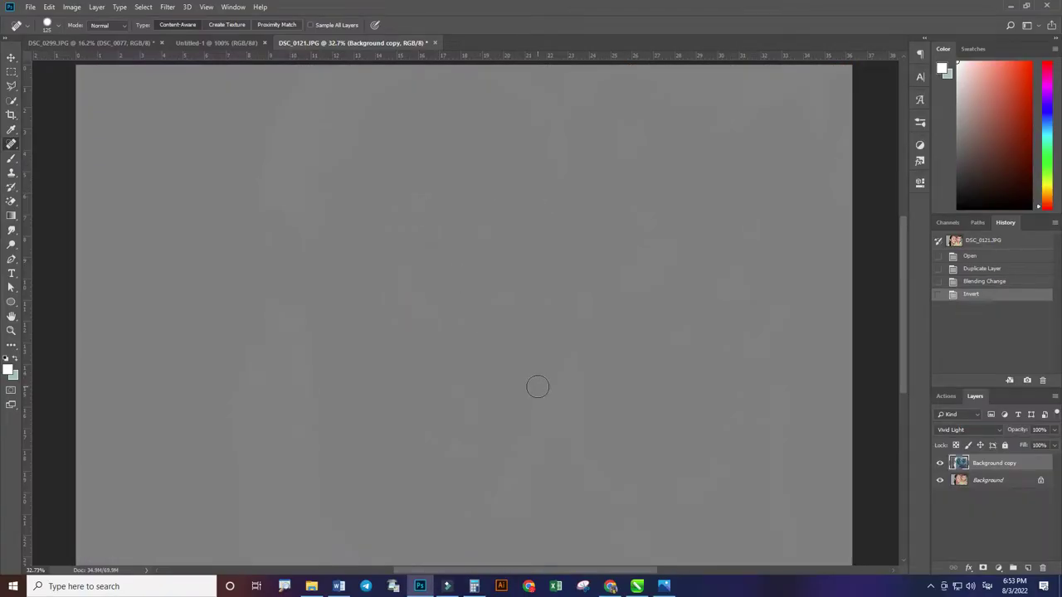
scroll(538, 387, down, 3)
scroll(535, 386, up, 1)
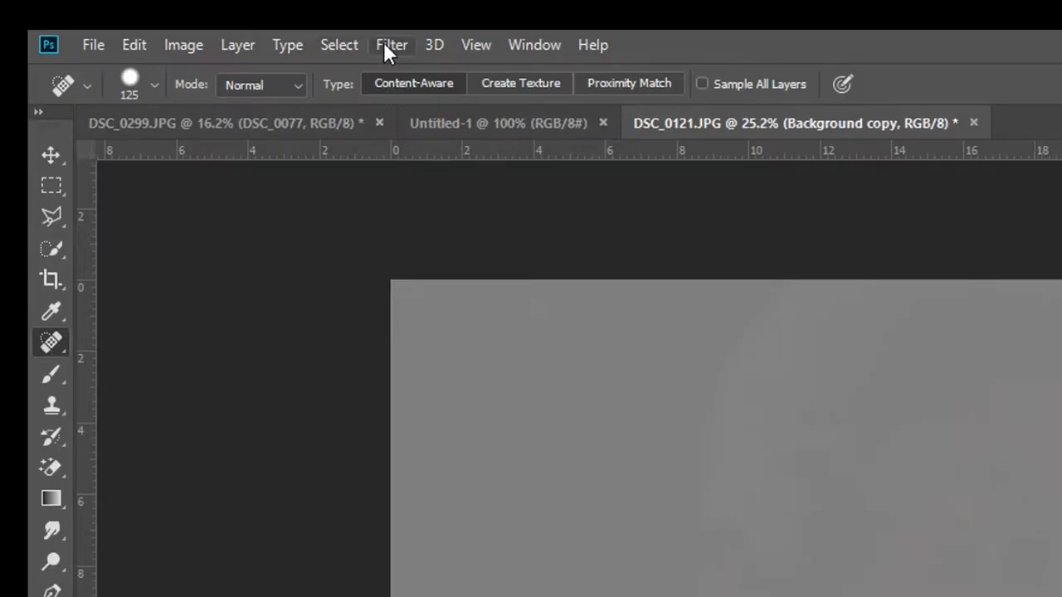
- Apply a High Pass filter with a 16.6-pixel radius to Background copy
click(387, 45)
mouse_move(410, 524)
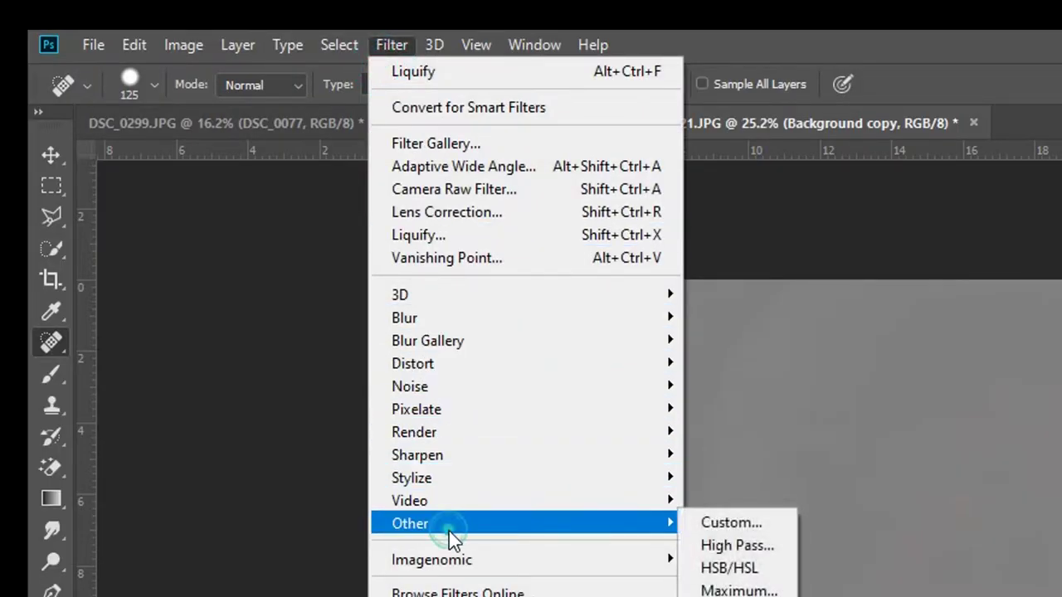
click(734, 548)
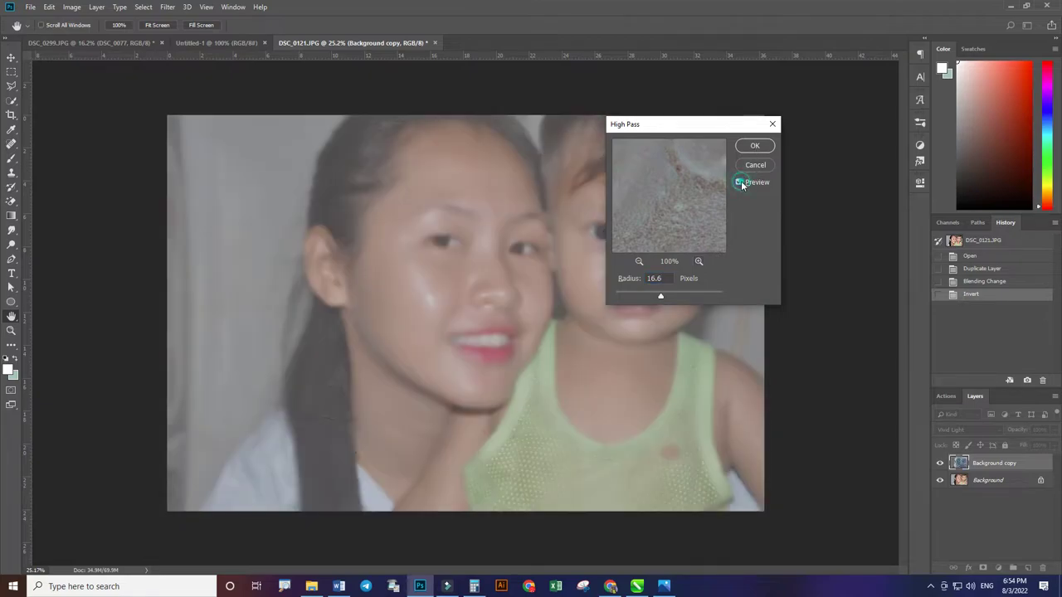
click(755, 147)
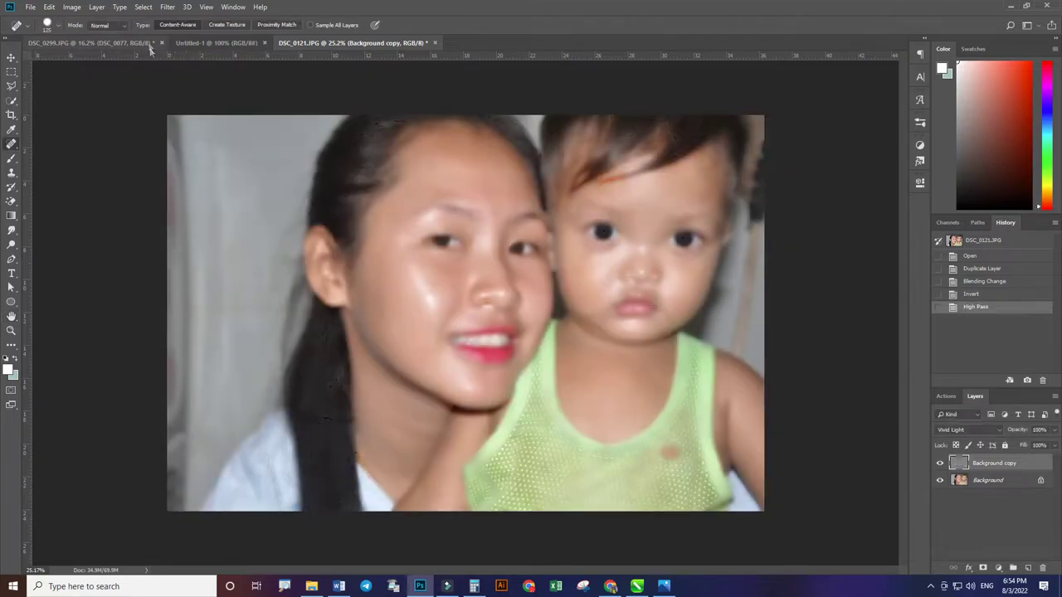
- Blur Background copy with a 4.1-pixel Gaussian Blur after comparing the preview
click(166, 7)
mouse_move(215, 133)
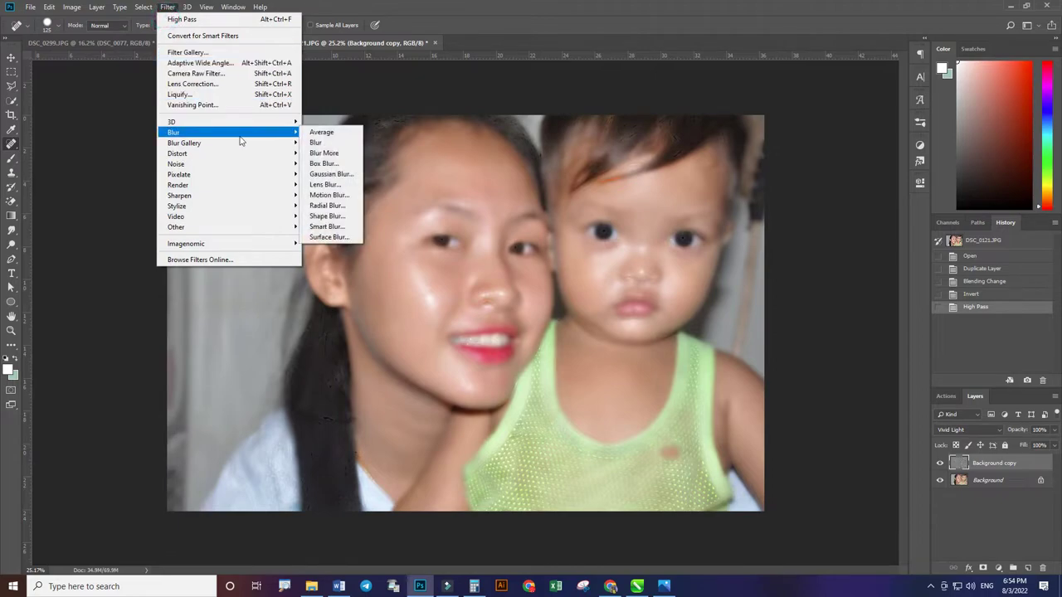
click(332, 175)
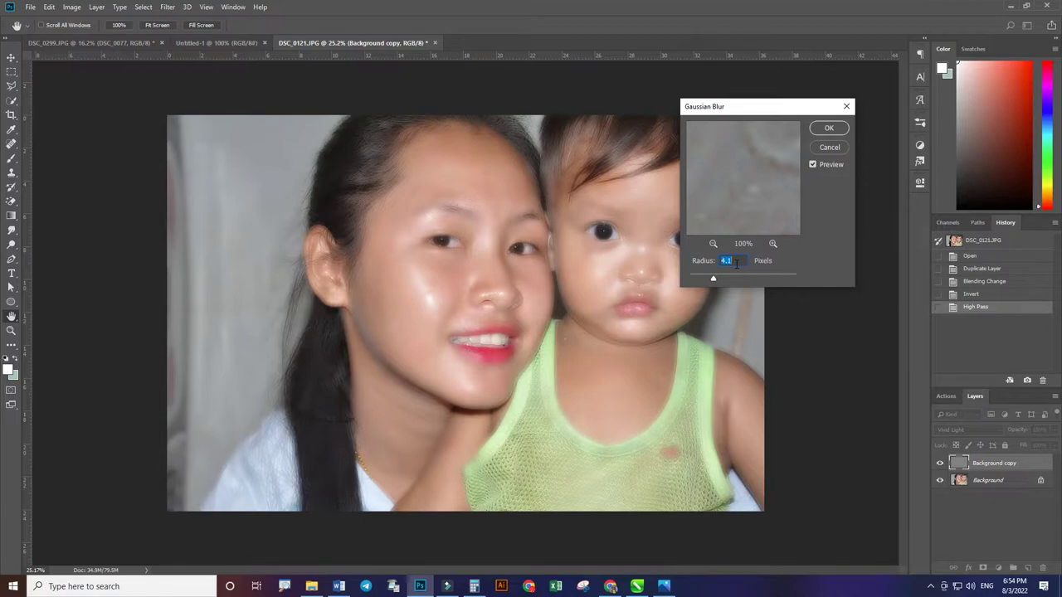
click(815, 163)
click(816, 164)
click(828, 128)
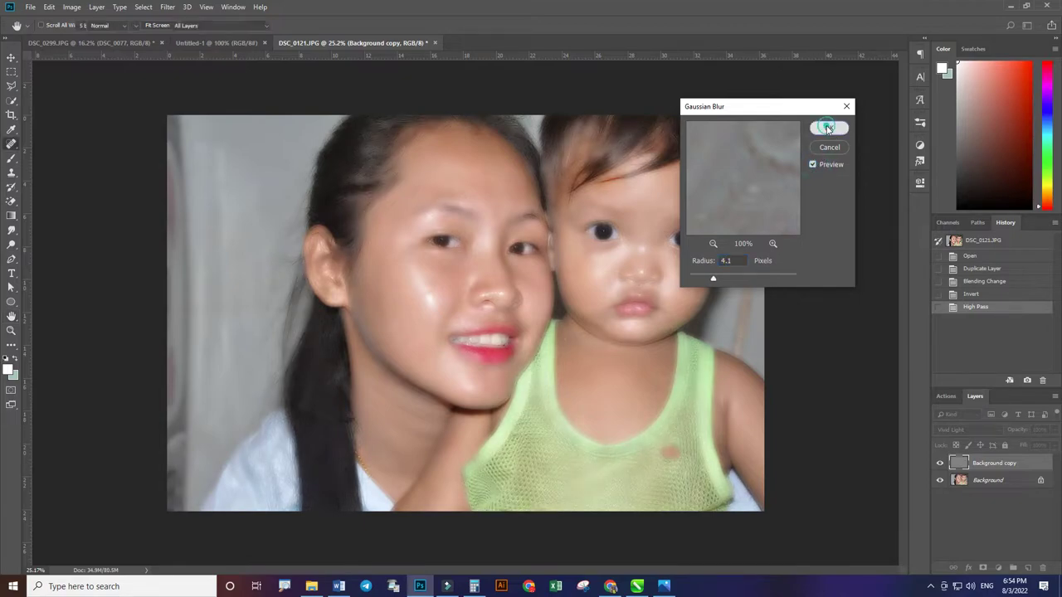
- Add a layer mask to Background copy and invert it to black, hiding the smoothing
click(984, 569)
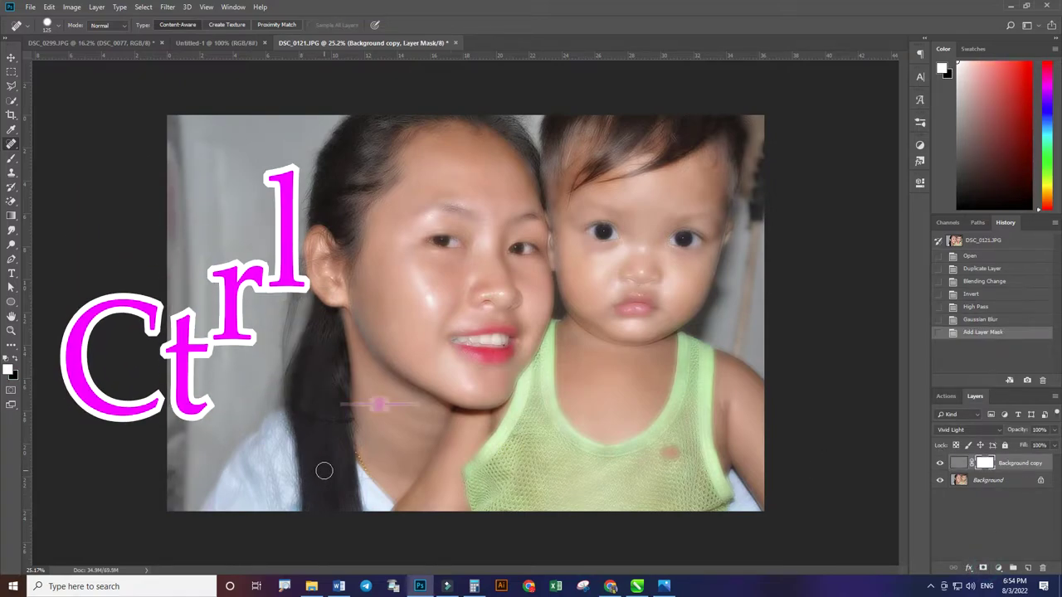
click(73, 7)
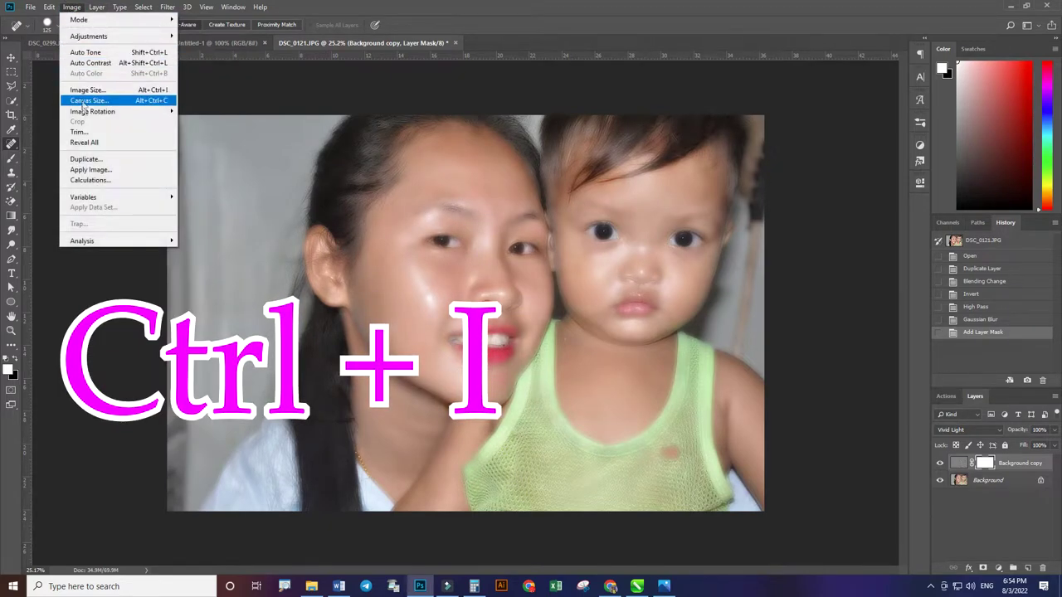
mouse_move(89, 36)
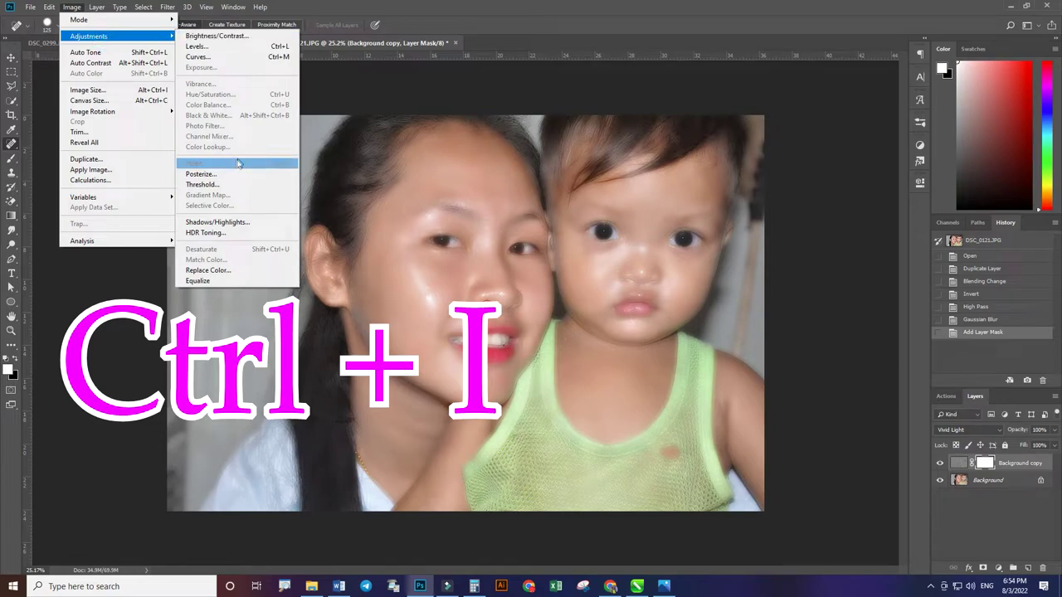
click(238, 163)
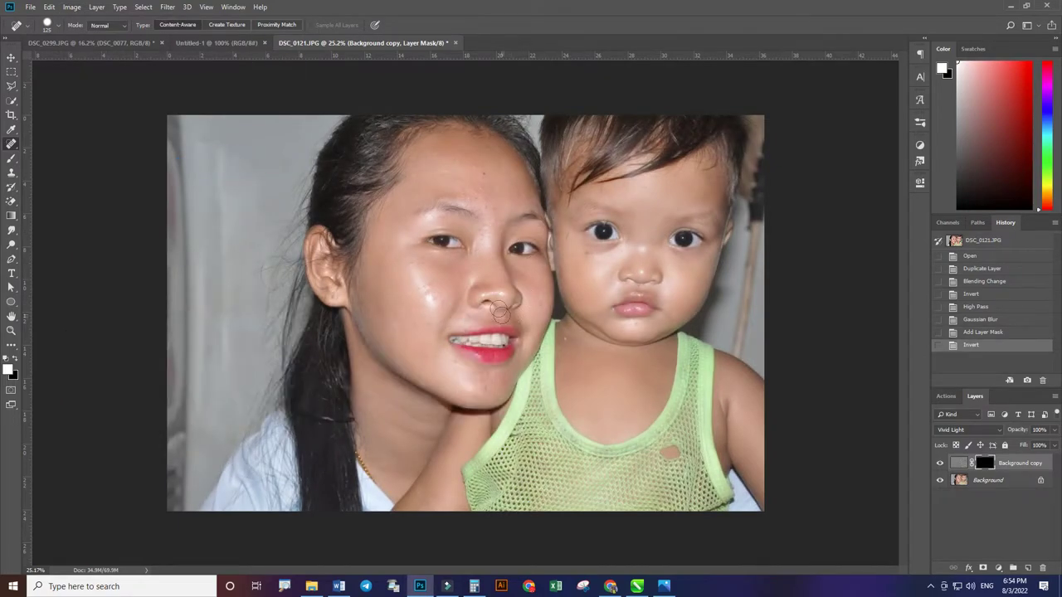
scroll(489, 295, up, 2)
scroll(489, 296, up, 2)
scroll(489, 296, up, 2)
scroll(490, 295, down, 3)
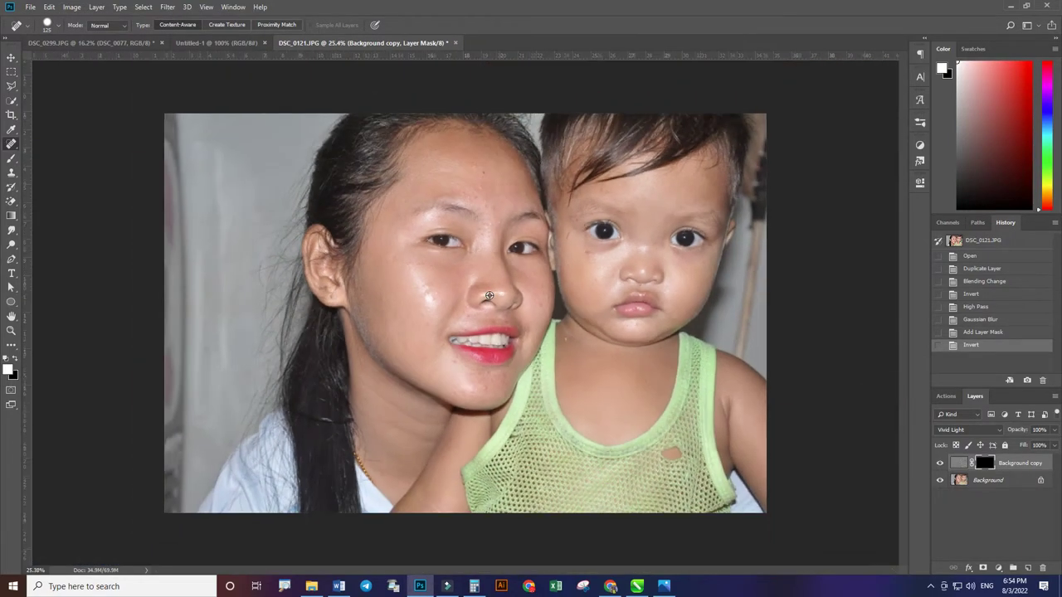
scroll(477, 307, up, 3)
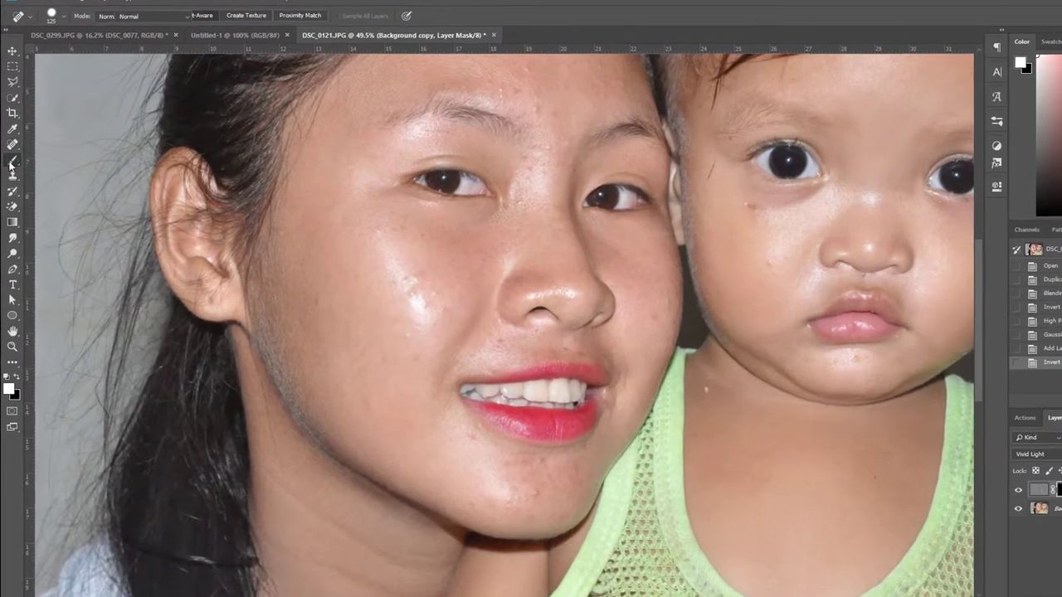
- Switch to the Brush tool and paint smoothing back onto the woman's cheek
right_click(11, 158)
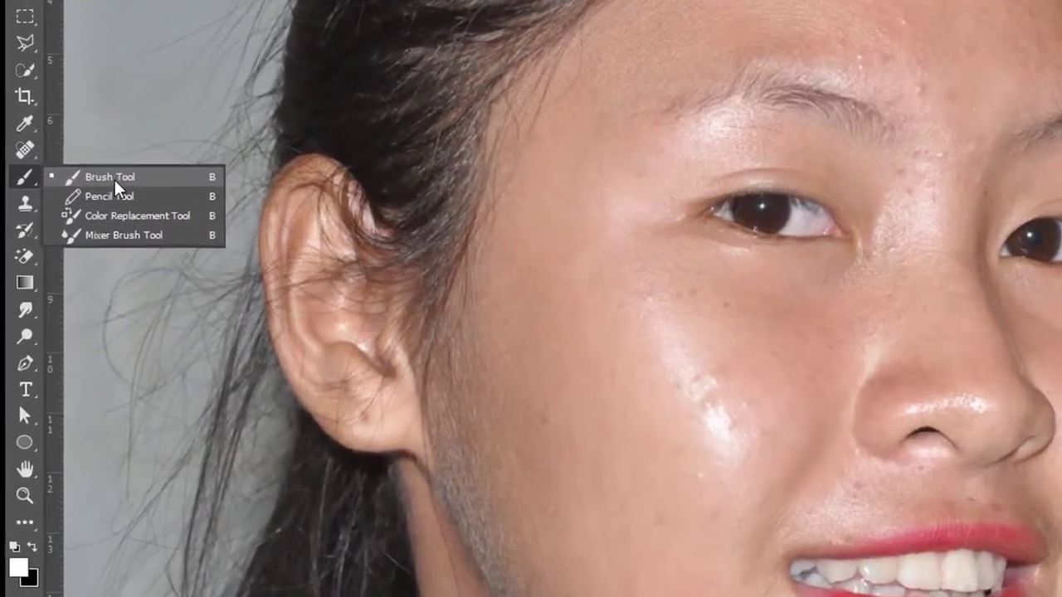
click(83, 168)
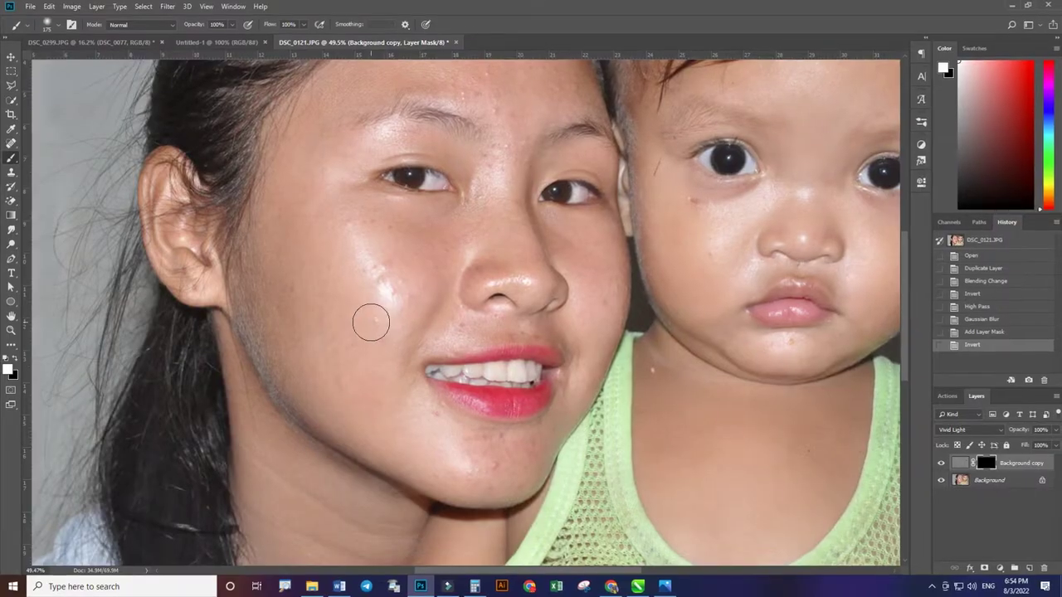
mouse_move(386, 279)
mouse_down()
mouse_move(386, 268)
mouse_move(404, 268)
mouse_move(379, 285)
mouse_move(390, 325)
mouse_move(382, 264)
mouse_move(401, 269)
mouse_up()
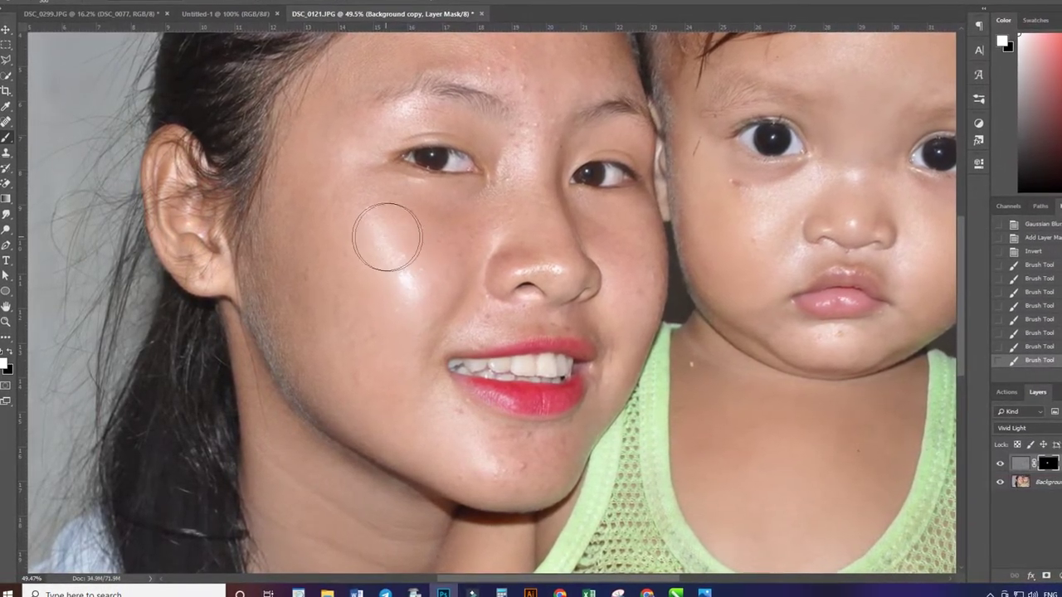
drag(386, 232, 418, 260)
drag(396, 318, 368, 314)
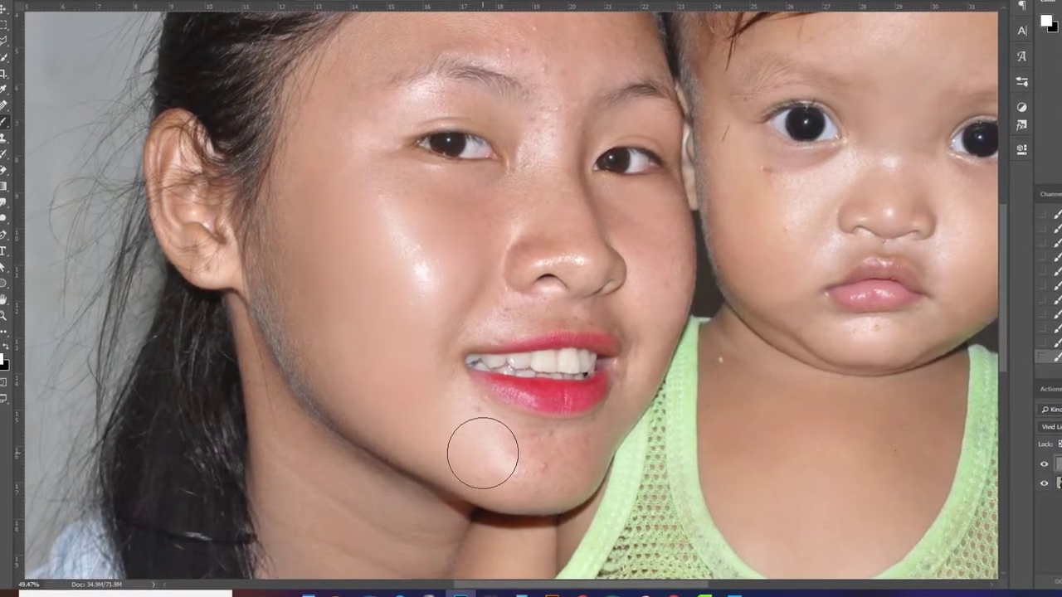
- Paint smoothing onto the woman's chin and the corner of her lips
click(572, 467)
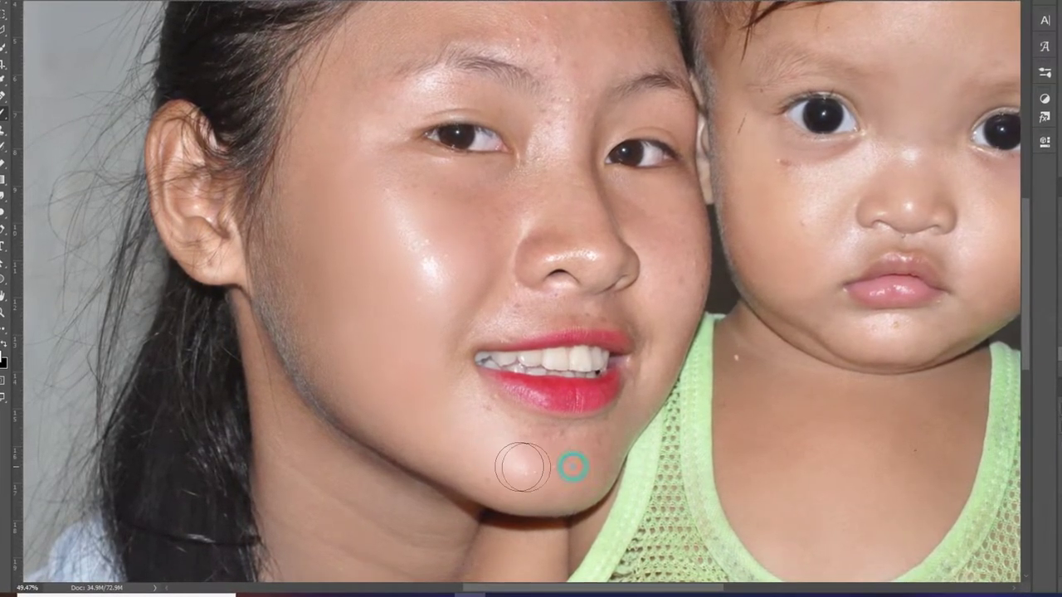
click(568, 465)
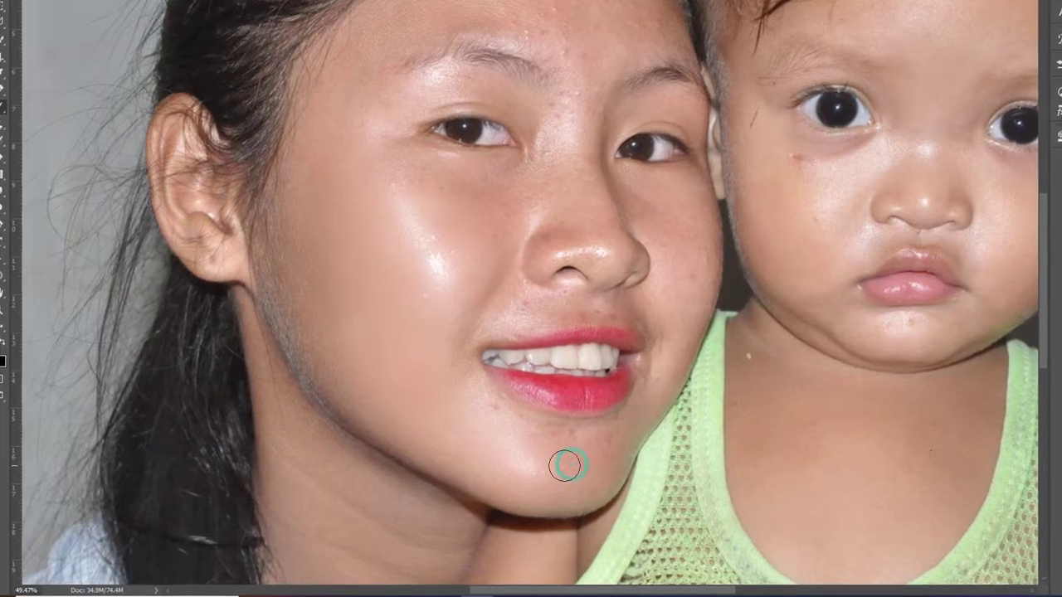
click(515, 471)
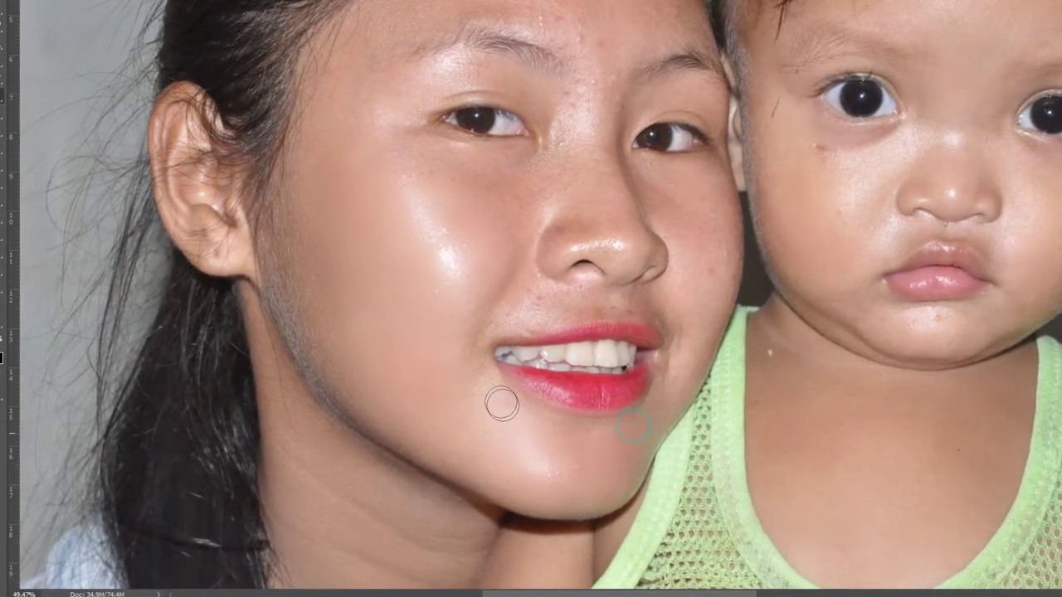
click(500, 401)
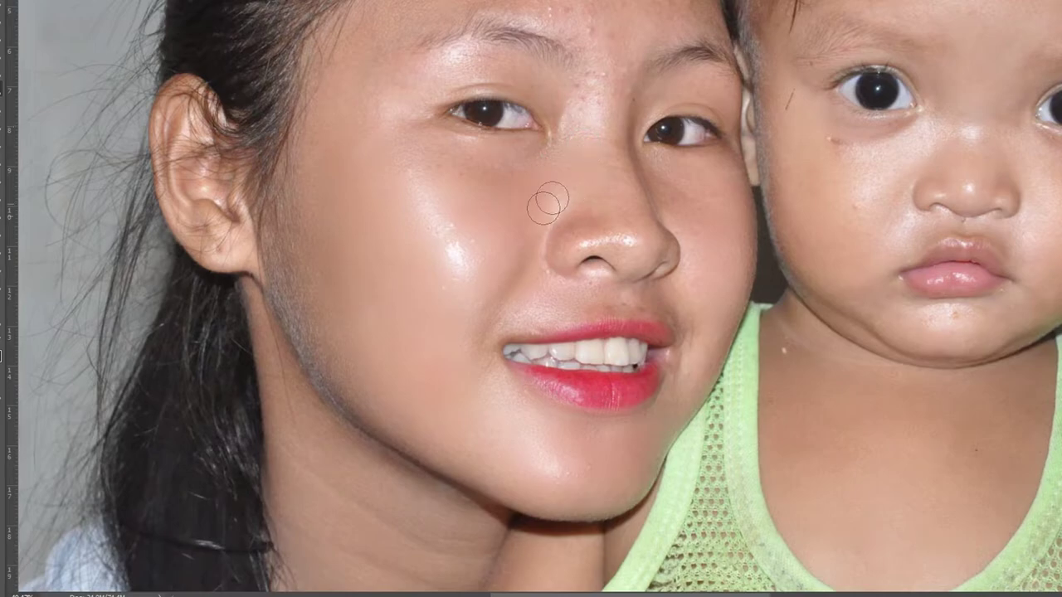
- Paint smoothing across the woman's forehead
scroll(547, 202, up, 2)
scroll(572, 187, up, 3)
scroll(570, 174, up, 1)
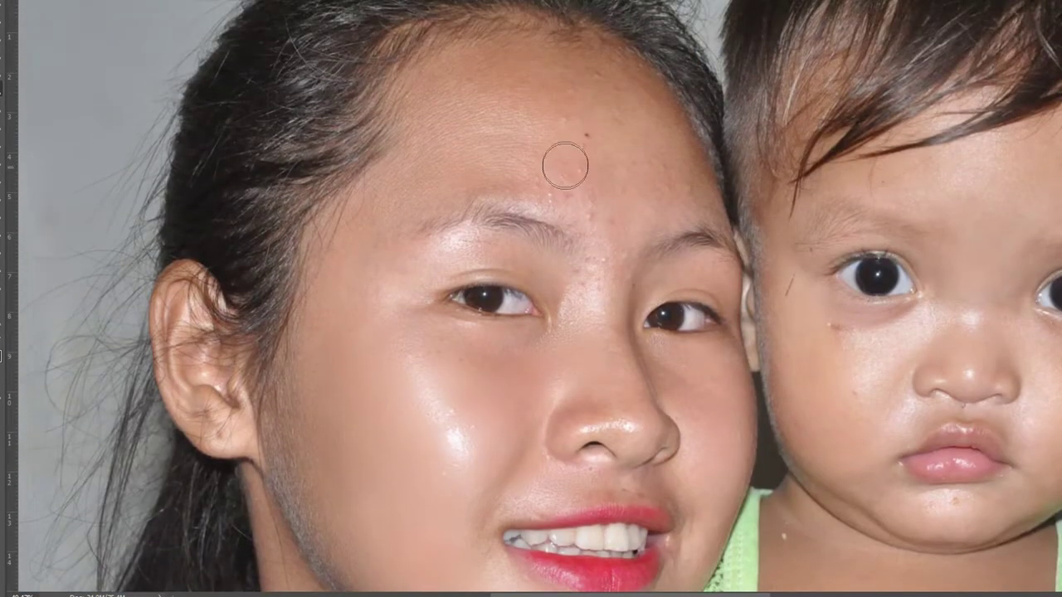
click(538, 109)
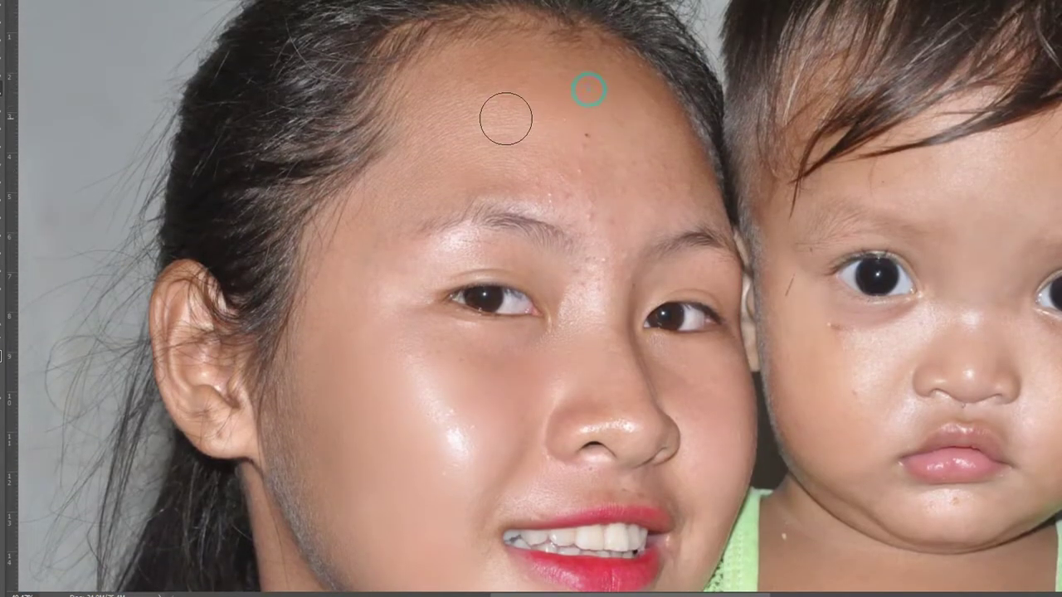
click(536, 123)
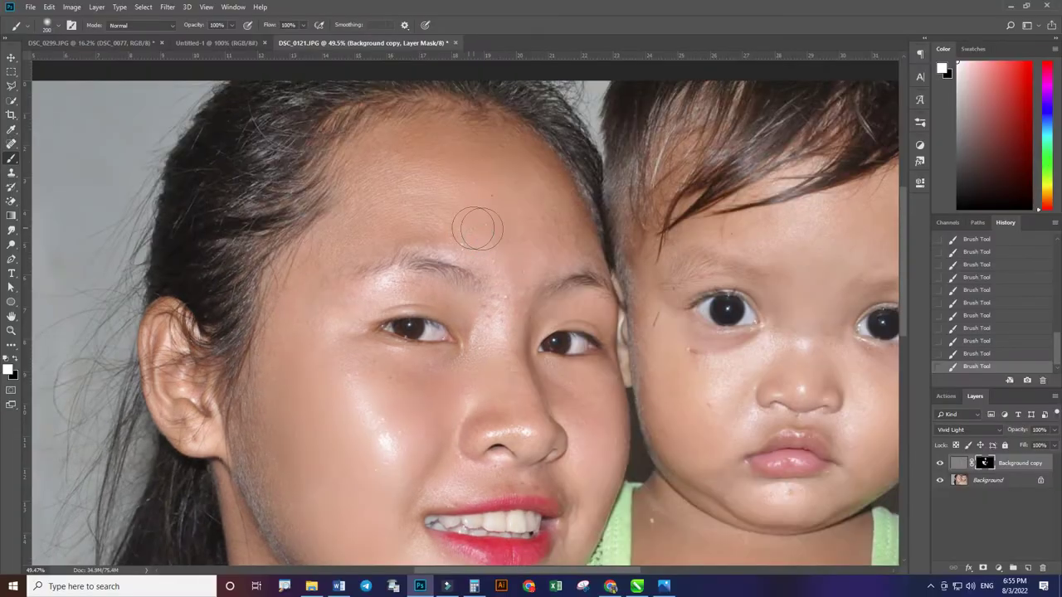
- Paint one more forehead patch and the baby's cheek, then zoom out to review
click(475, 228)
click(701, 390)
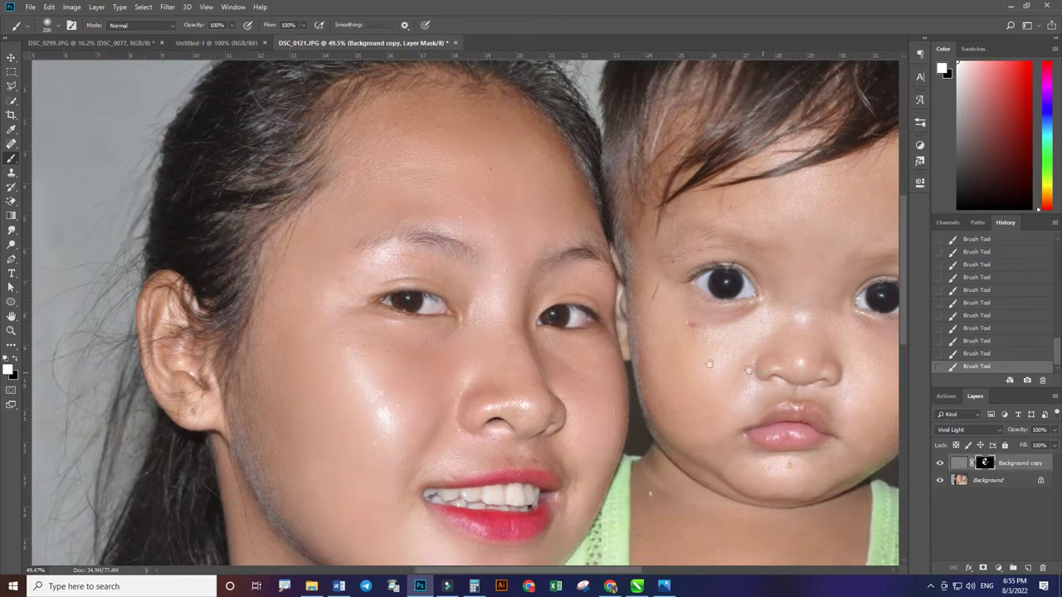
drag(779, 467, 540, 417)
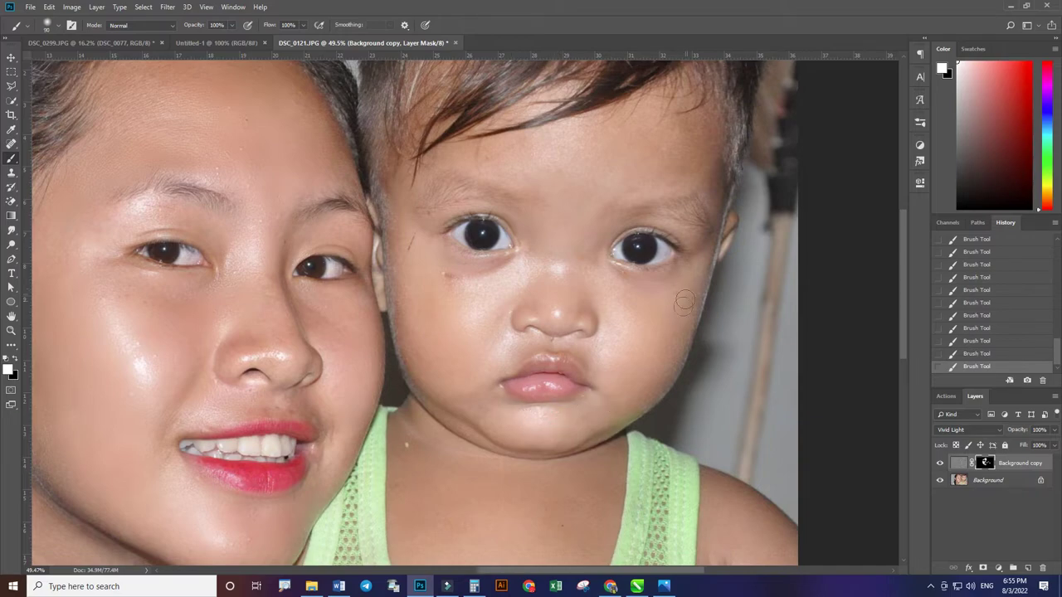
scroll(499, 264, down, 2)
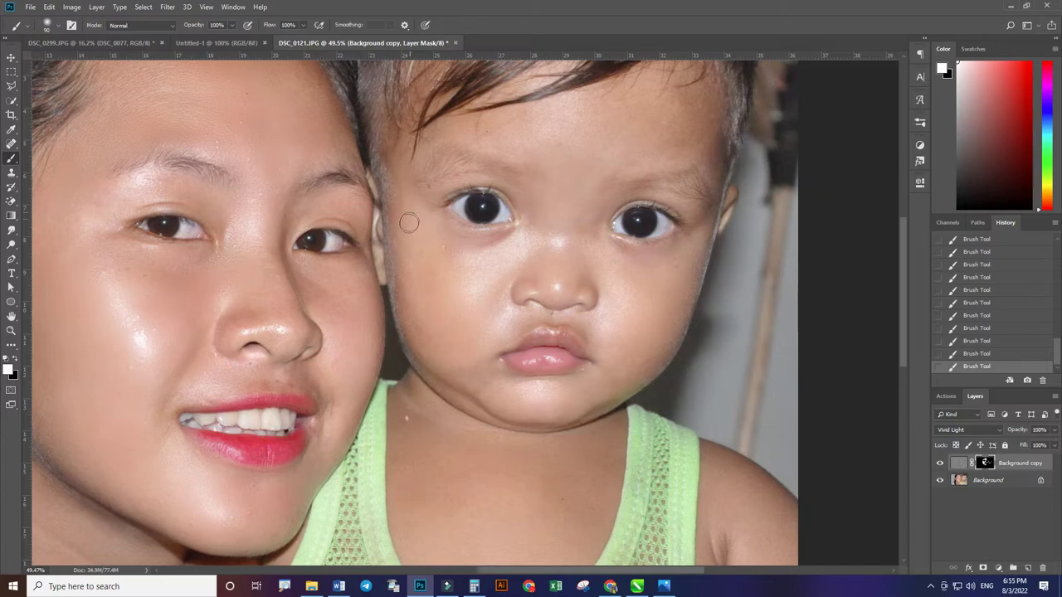
alt+scroll(731, 404, down, 3)
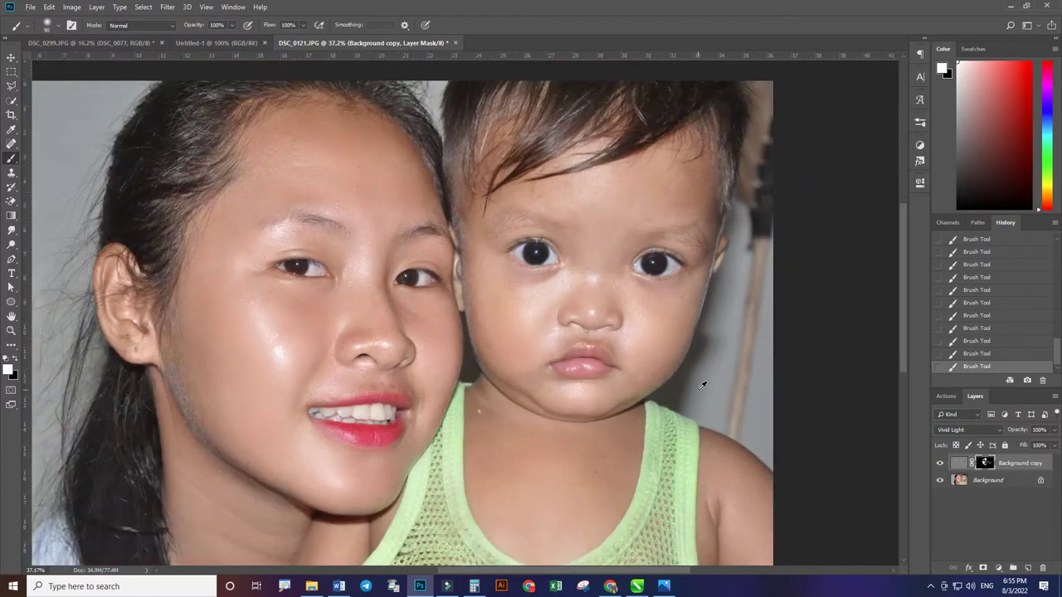
alt+scroll(519, 427, down, 3)
alt+scroll(503, 316, up, 2)
alt+scroll(503, 311, up, 2)
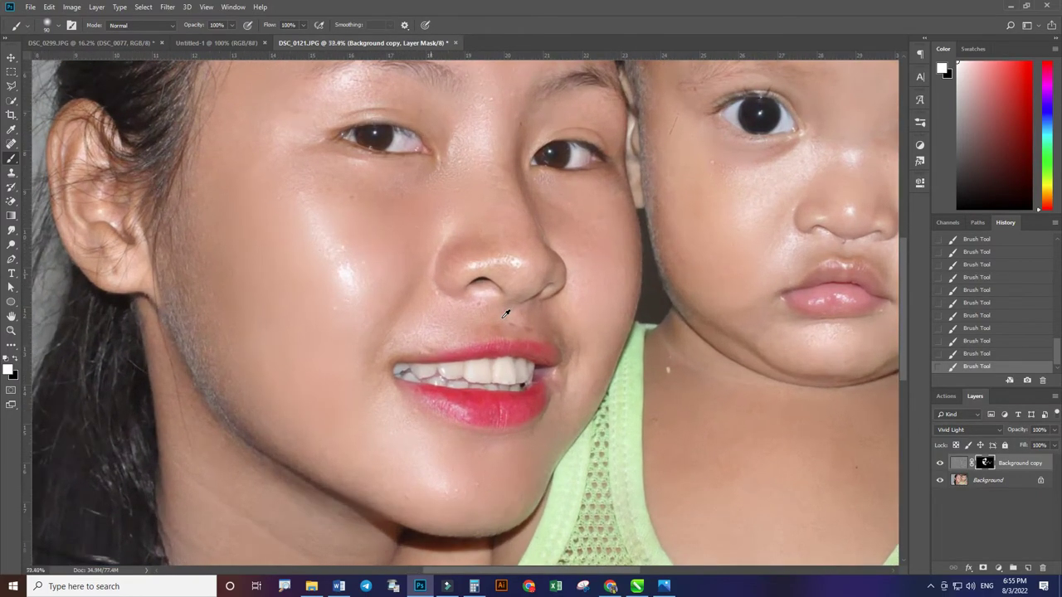
alt+scroll(505, 302, up, 2)
alt+scroll(415, 328, down, 4)
alt+scroll(411, 349, down, 2)
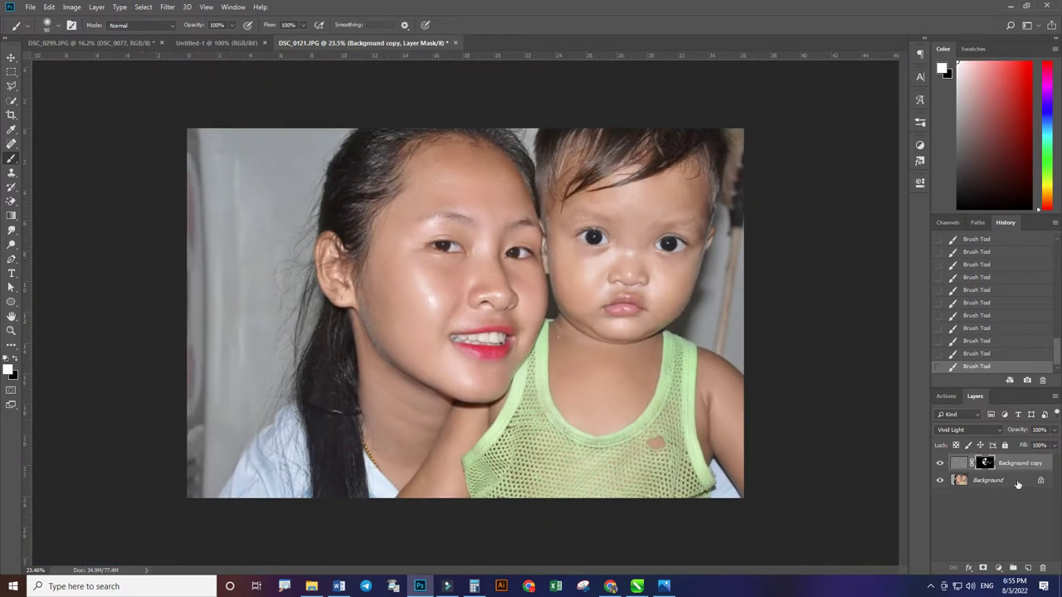
- Merge Background copy down into the original Background to form one layer
click(995, 480)
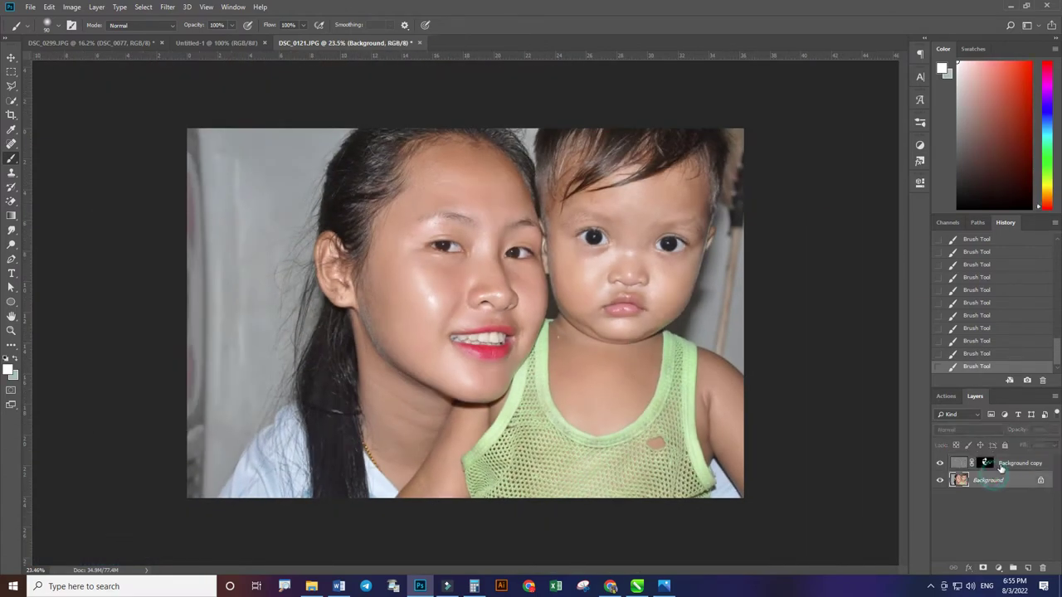
ctrl+click(1001, 466)
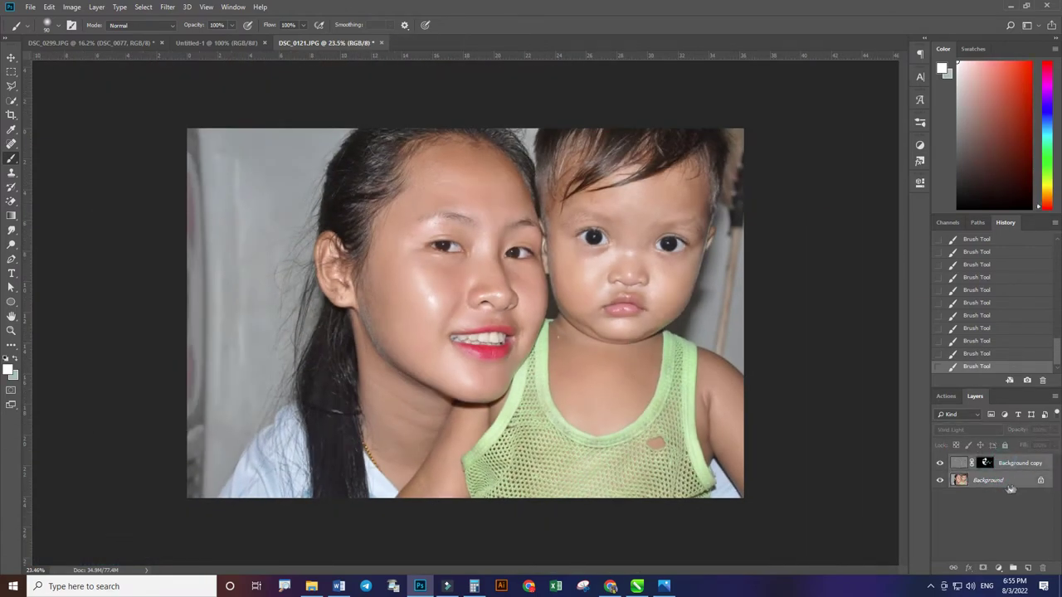
key(ctrl+e)
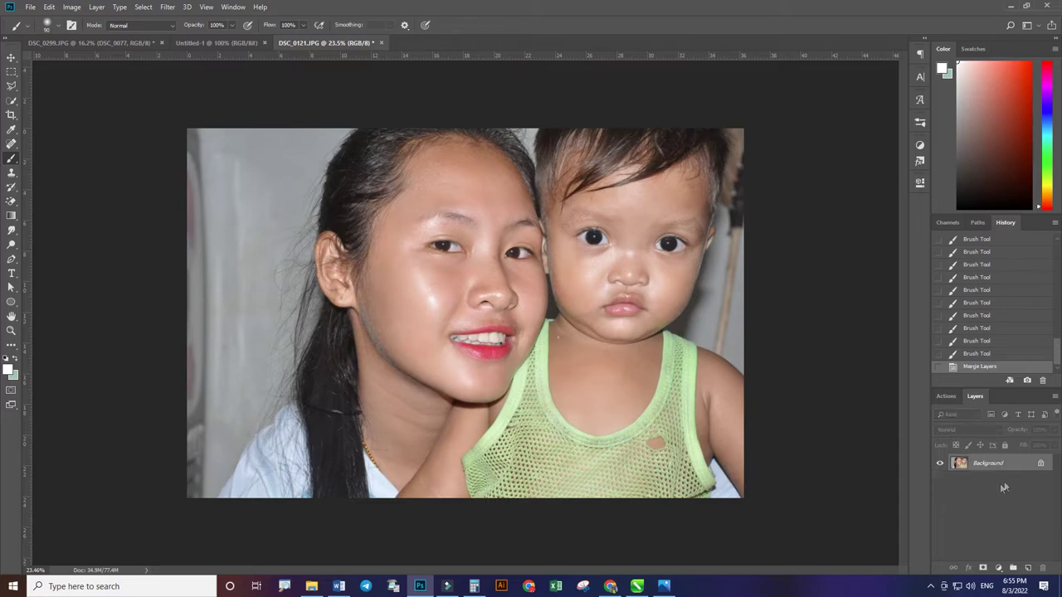
scroll(503, 258, up, 3)
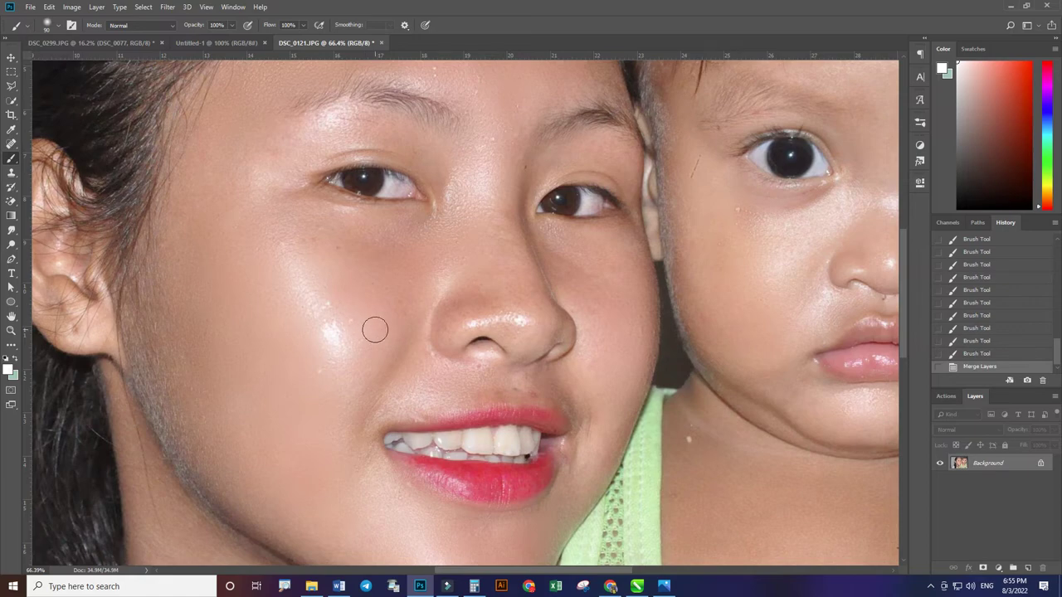
- Spot-heal three blemishes on the woman's cheek with the Spot Healing Brush
click(11, 143)
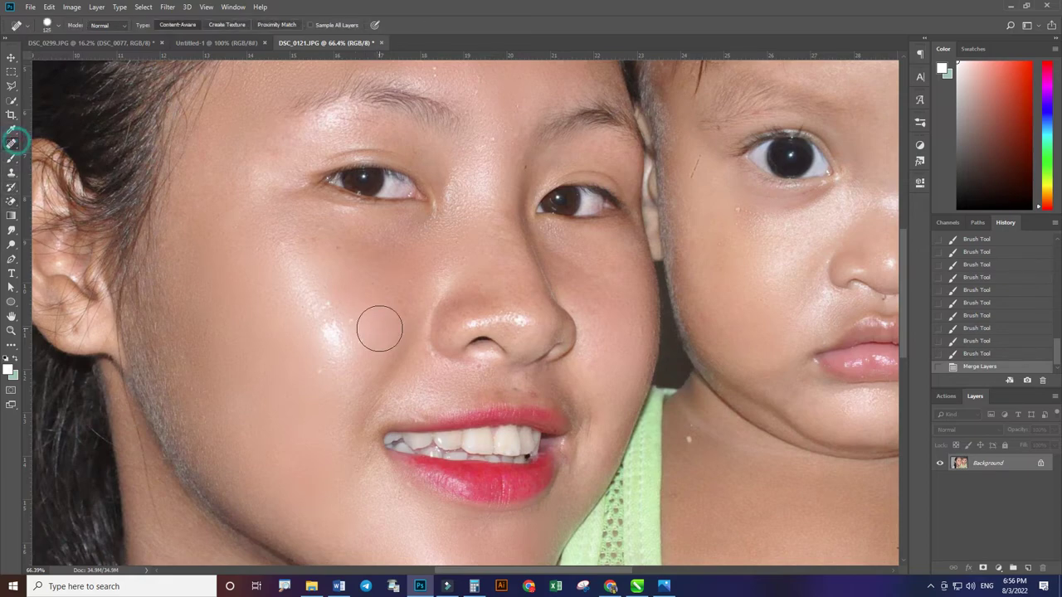
click(328, 306)
click(349, 320)
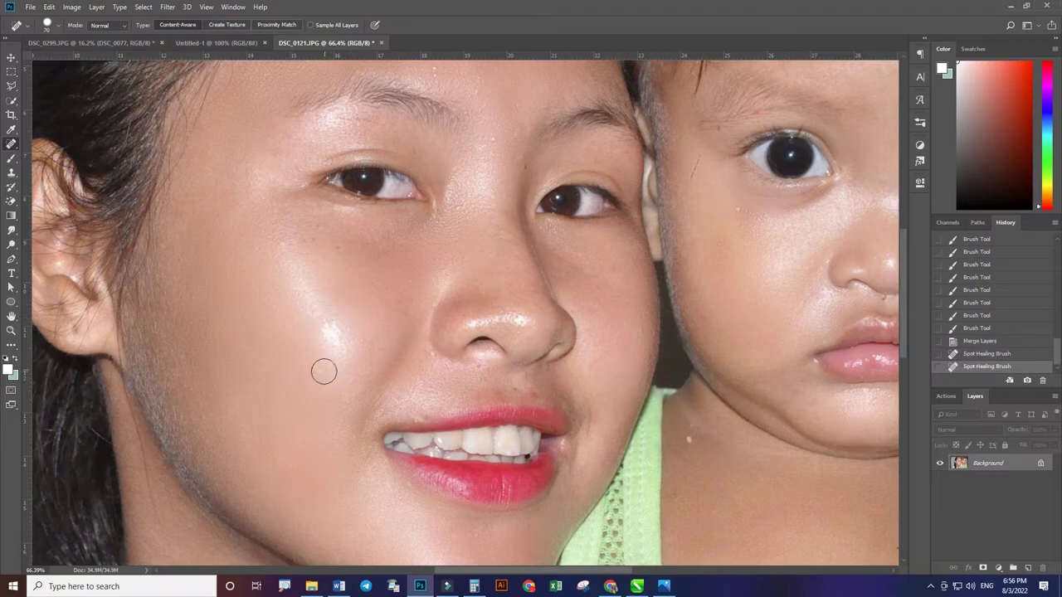
click(324, 372)
scroll(448, 307, up, 2)
scroll(464, 232, up, 1)
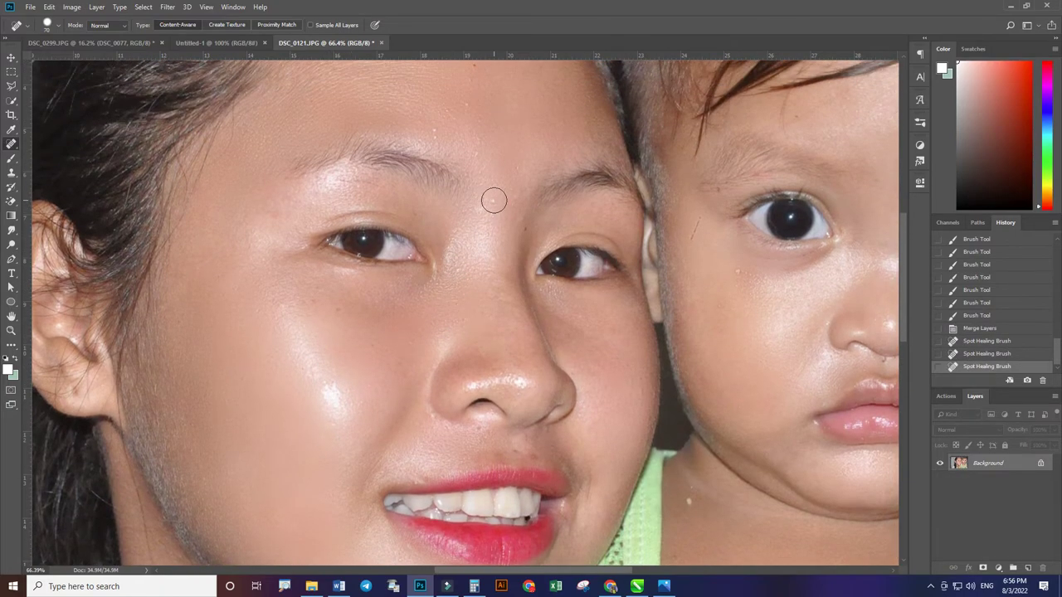
- Spot-heal the remaining spots across the woman's forehead, down to just above the eyebrows
click(494, 200)
scroll(465, 176, up, 2)
click(465, 151)
click(451, 159)
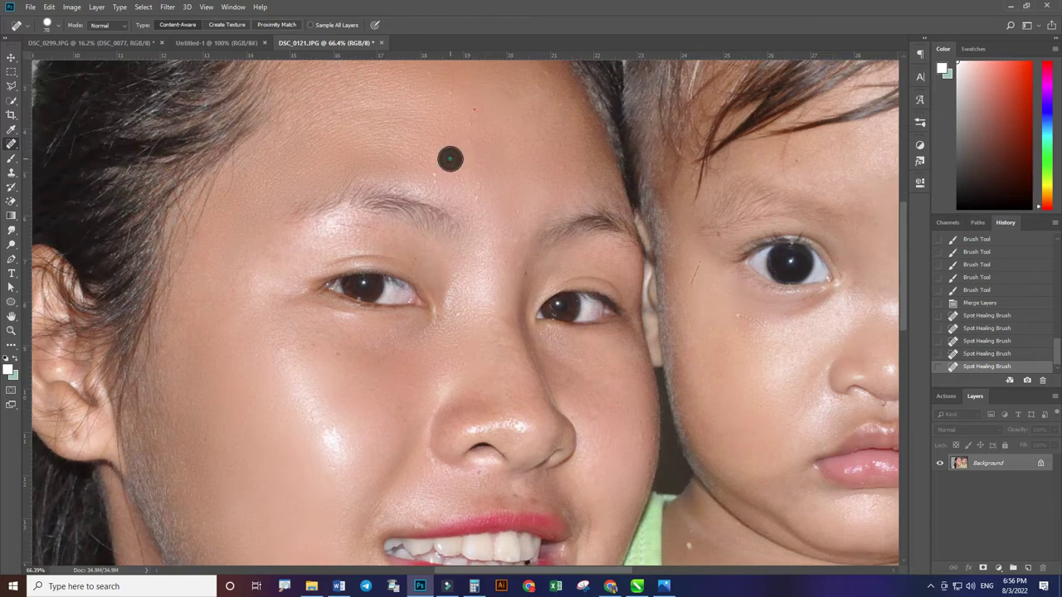
click(434, 175)
scroll(483, 221, up, 2)
click(446, 135)
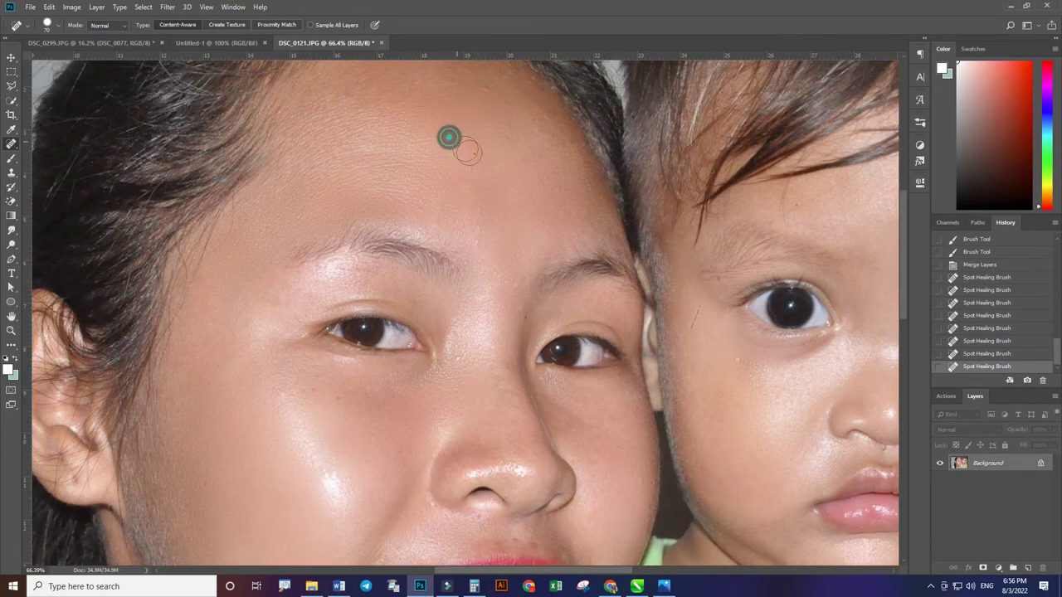
click(470, 154)
scroll(486, 124, up, 2)
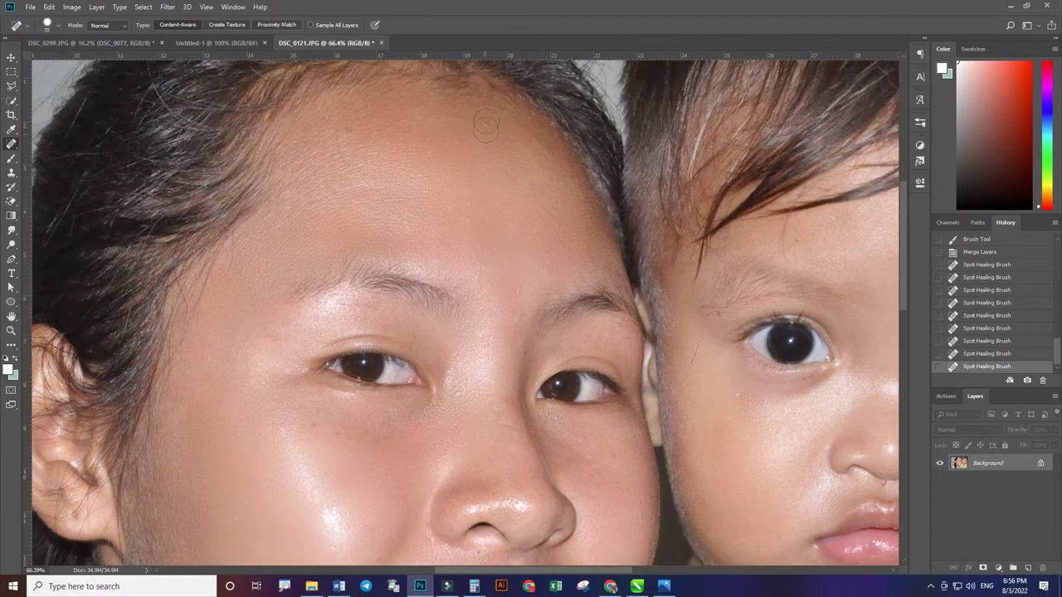
click(469, 202)
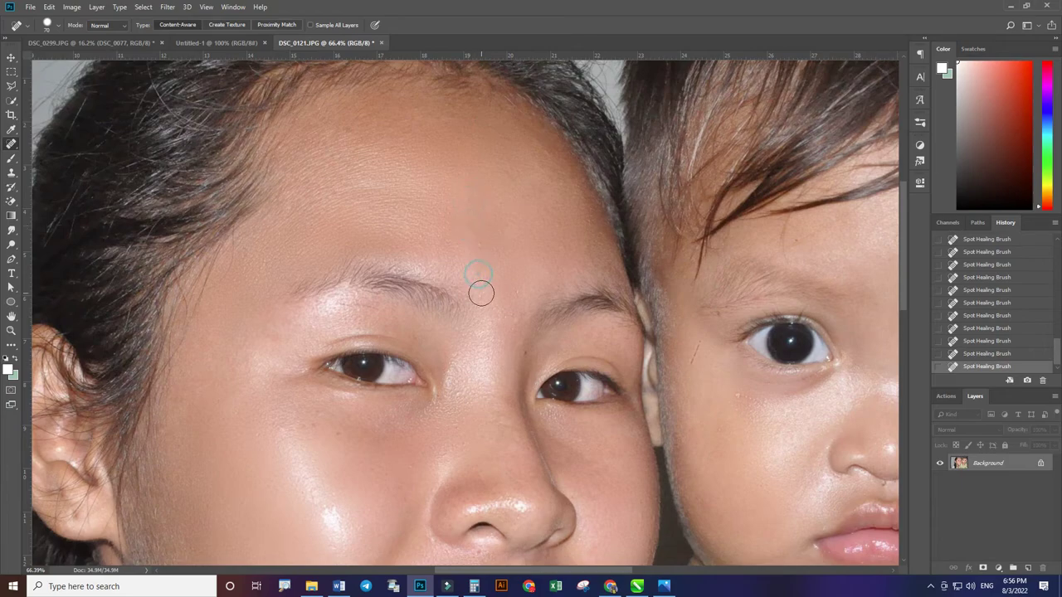
click(485, 244)
- Spot-heal the blemish on the baby's cheek, then zoom back out
scroll(542, 353, down, 1)
scroll(547, 341, down, 1)
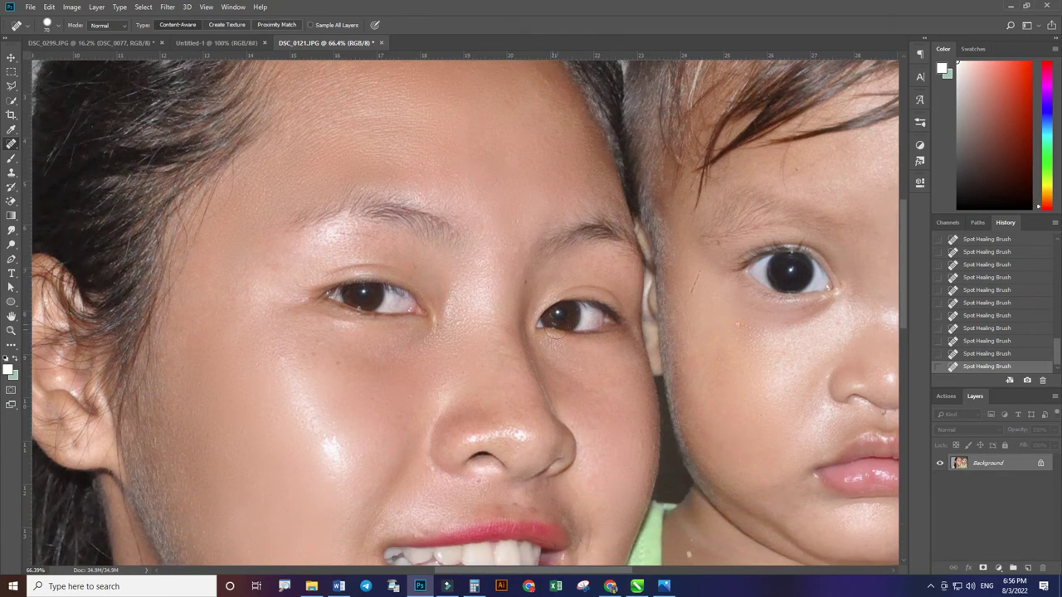
mouse_move(643, 283)
mouse_down()
mouse_move(469, 312)
mouse_move(524, 306)
mouse_up()
click(561, 353)
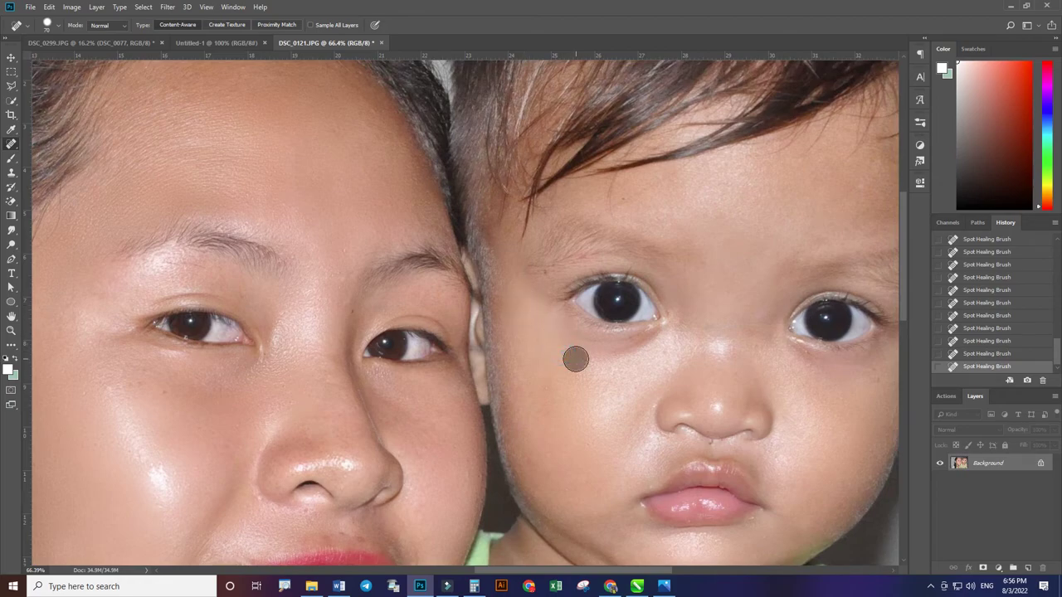
scroll(421, 381, down, 1)
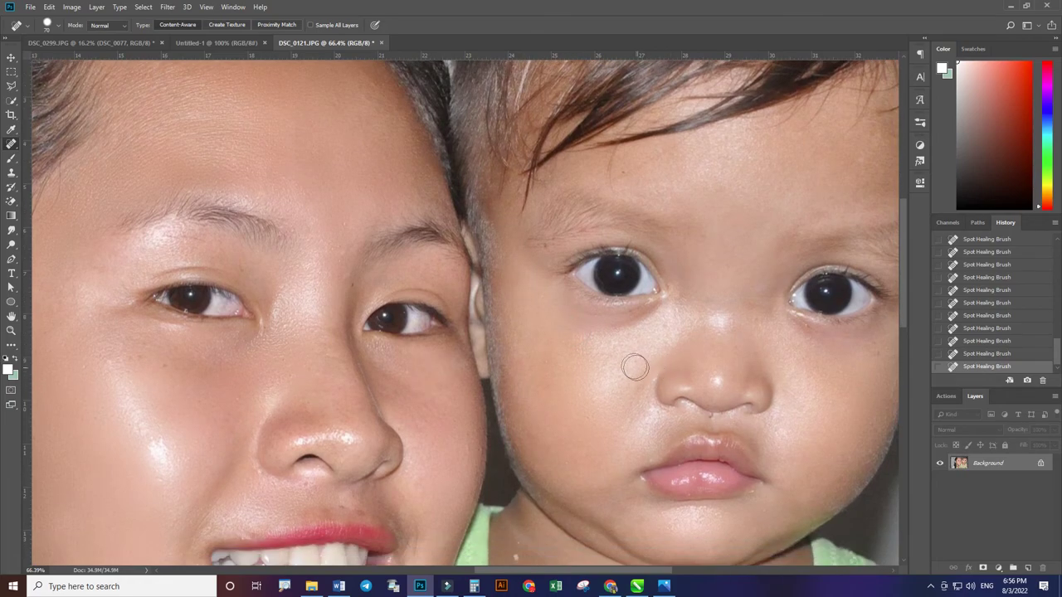
scroll(634, 368, down, 1)
scroll(622, 365, down, 3)
scroll(601, 361, down, 2)
scroll(587, 357, down, 1)
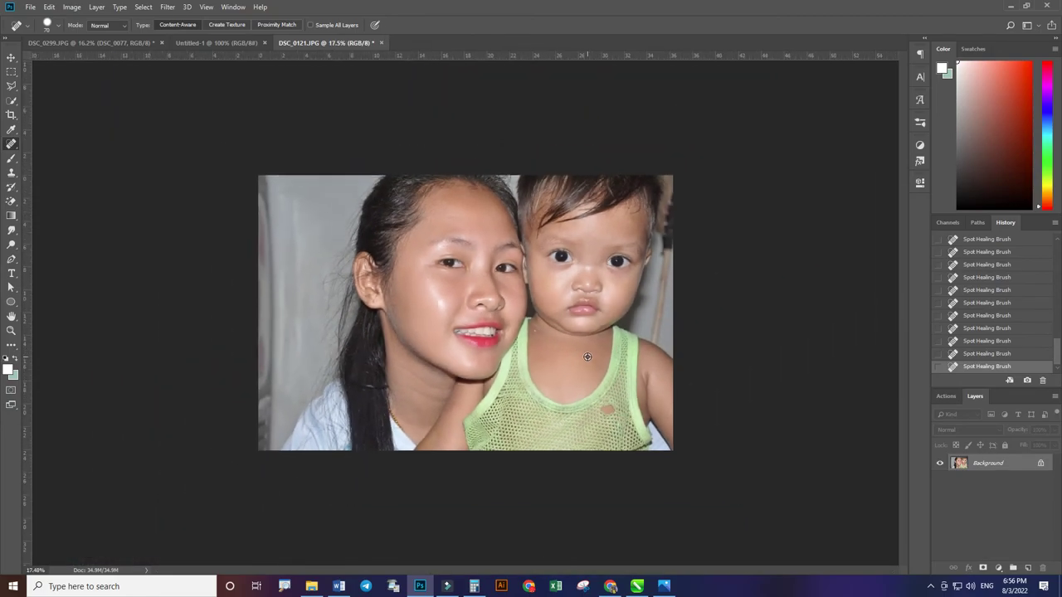
scroll(421, 313, up, 1)
scroll(419, 308, up, 3)
scroll(420, 309, up, 2)
scroll(420, 311, up, 2)
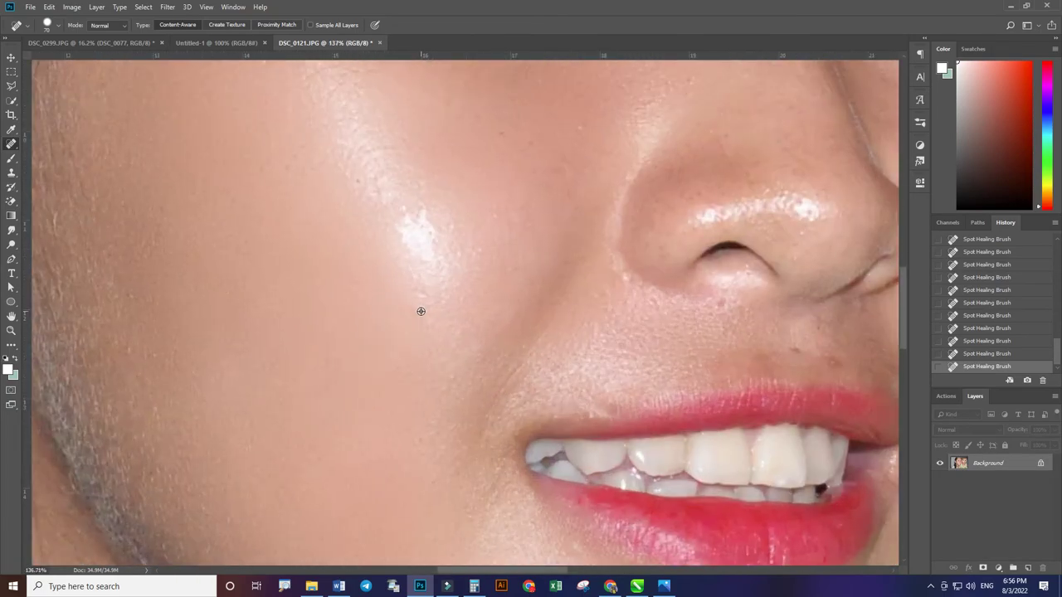
scroll(421, 311, down, 1)
scroll(421, 311, down, 1)
scroll(420, 311, down, 2)
scroll(420, 311, down, 3)
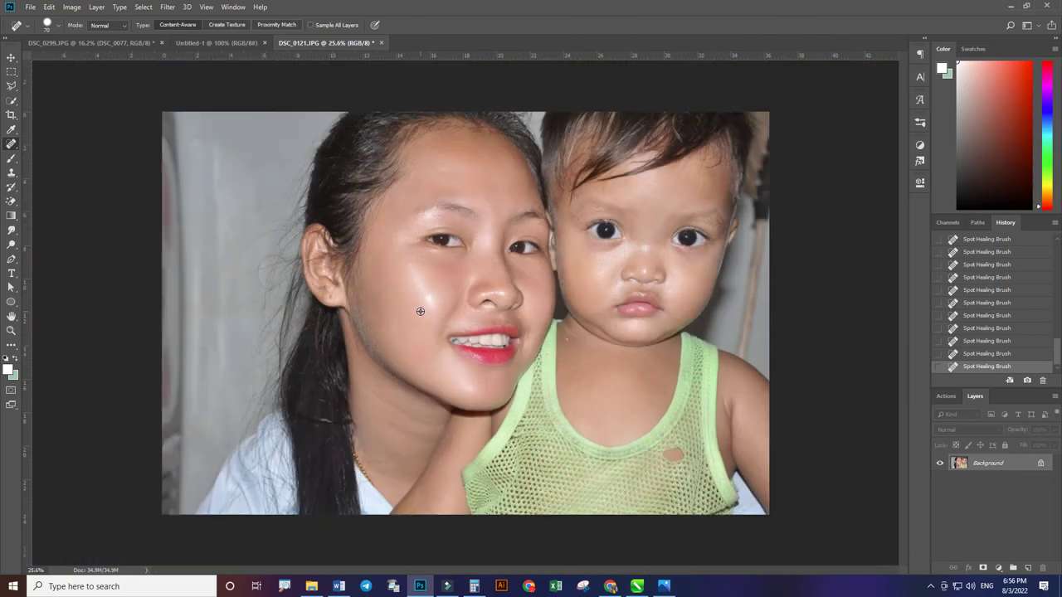
scroll(420, 312, down, 2)
scroll(421, 311, up, 1)
scroll(420, 311, up, 1)
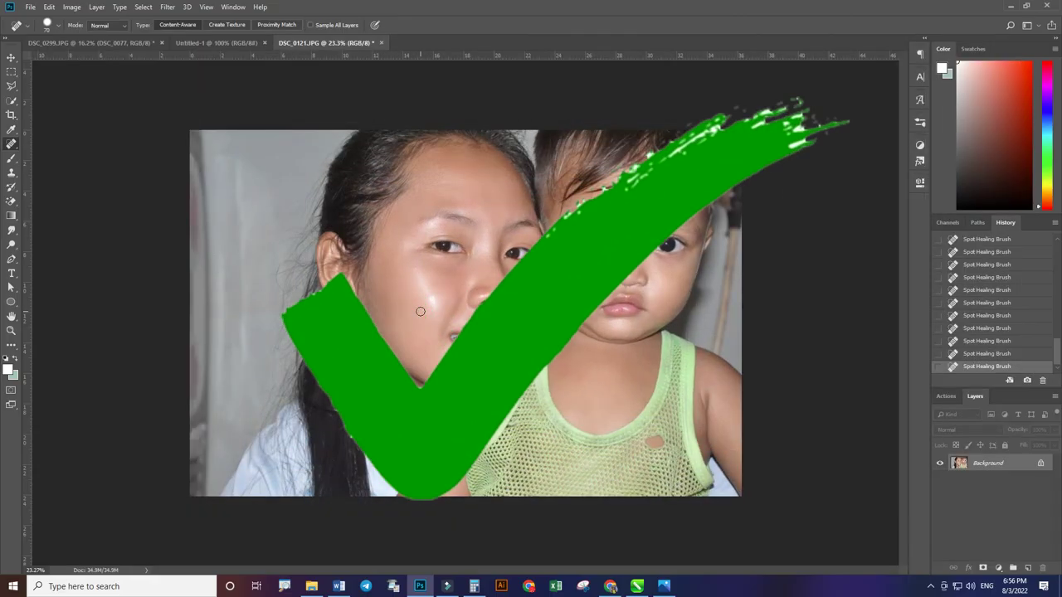